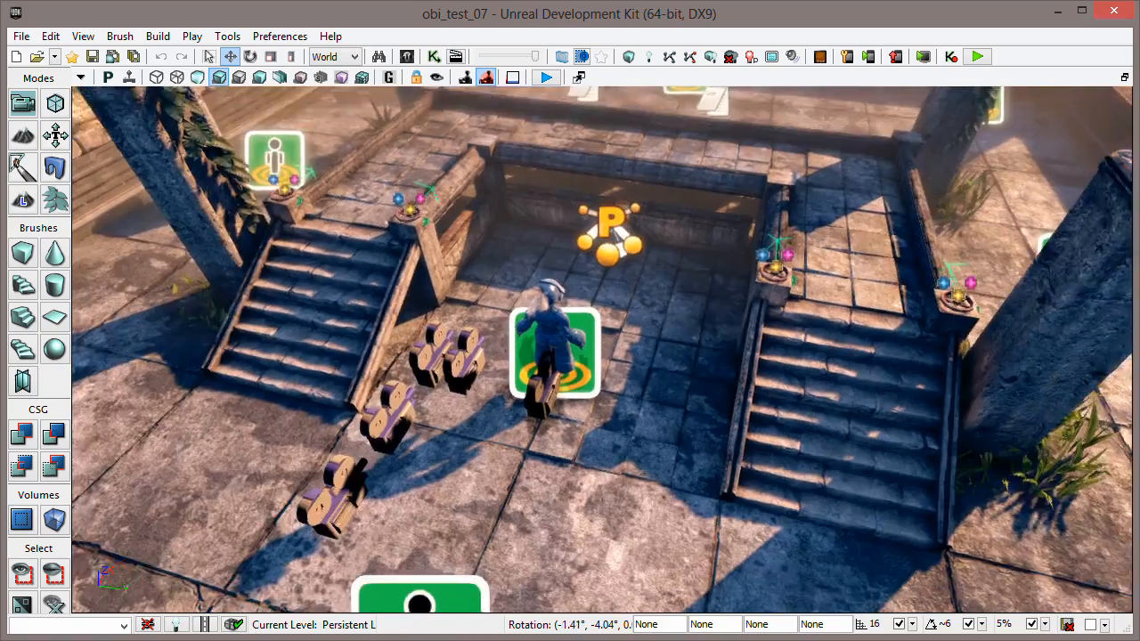
# - Select the knight pawn standing between the two staircases and look at it from closer up
pyautogui.press('d')
pyautogui.press('w')
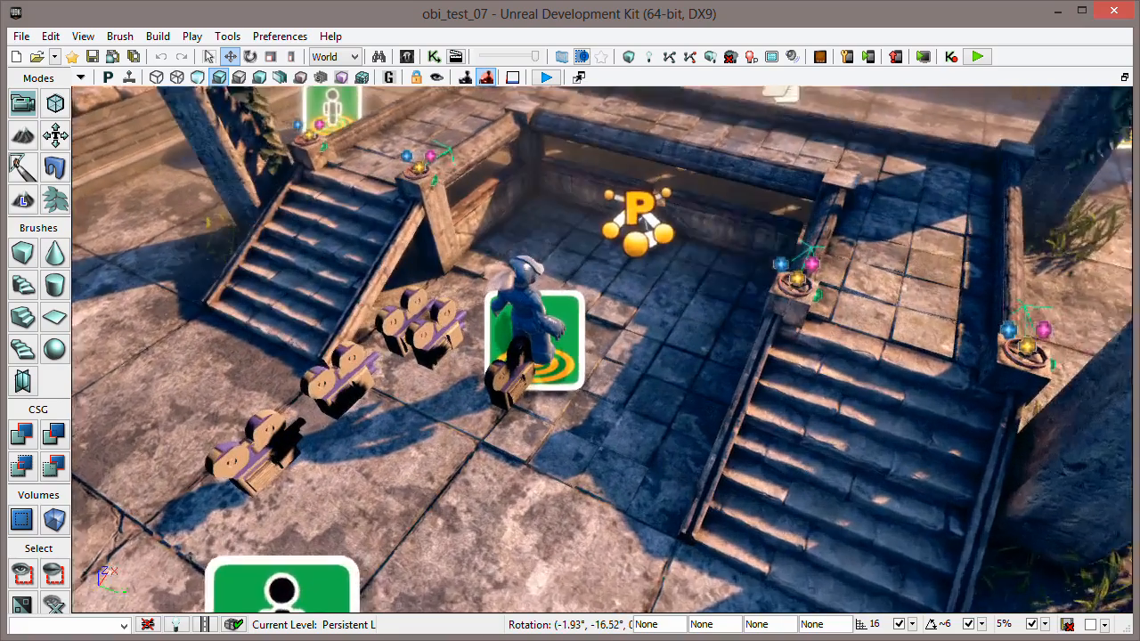
pyautogui.press('a')
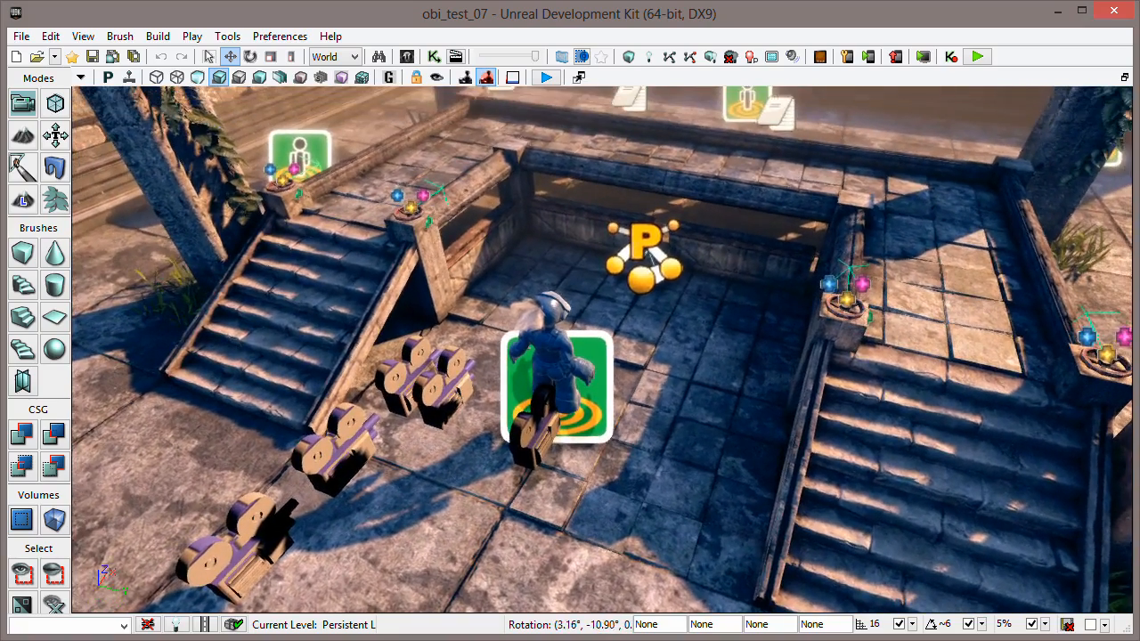
pyautogui.press('a')
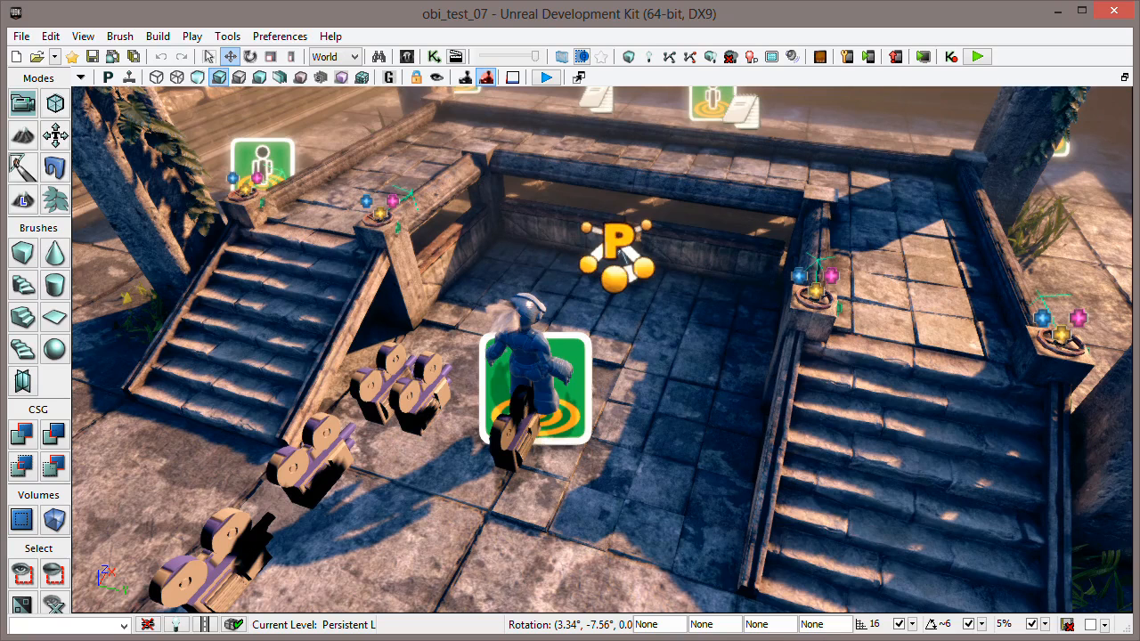
pyautogui.moveTo(615, 356); pyautogui.dragTo(615, 358, button='right')
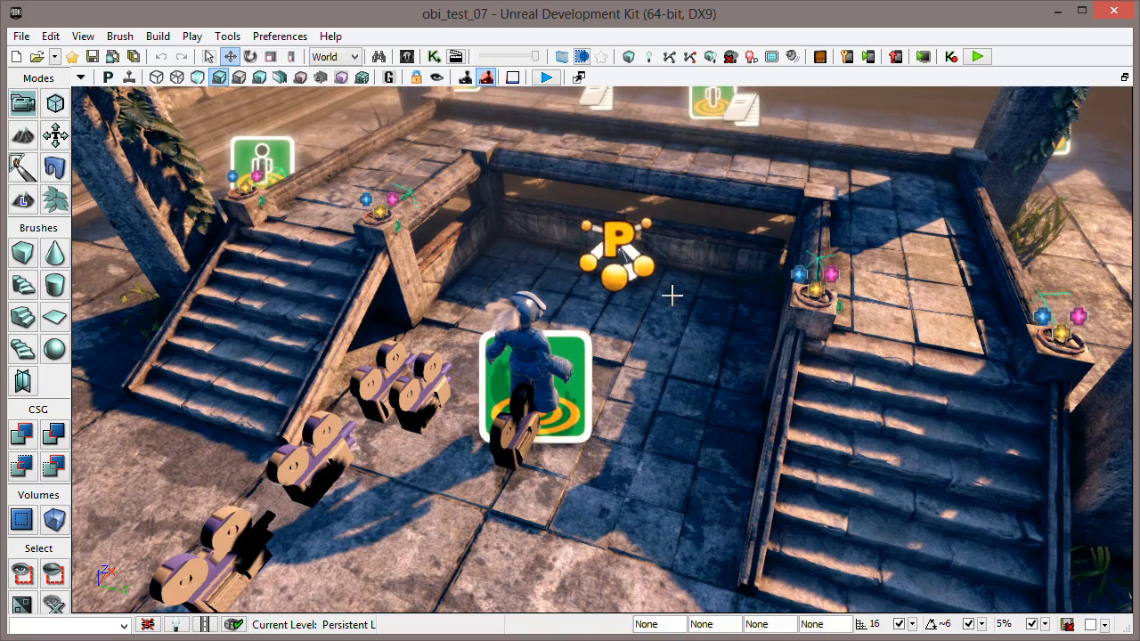
pyautogui.click(534, 341)
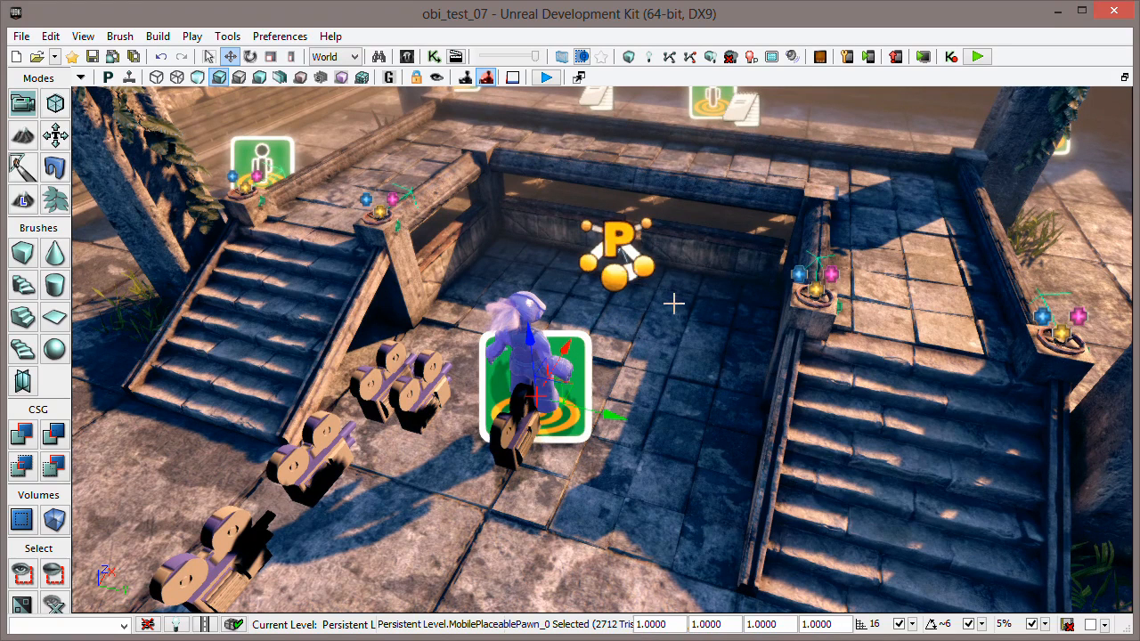
pyautogui.moveTo(679, 295)
pyautogui.mouseDown()
pyautogui.moveTo(695, 325)
pyautogui.moveTo(681, 343)
pyautogui.moveTo(679, 312)
pyautogui.mouseUp()
pyautogui.moveTo(680, 312); pyautogui.dragTo(679, 322, button='right')
pyautogui.moveTo(679, 322); pyautogui.dragTo(681, 287)
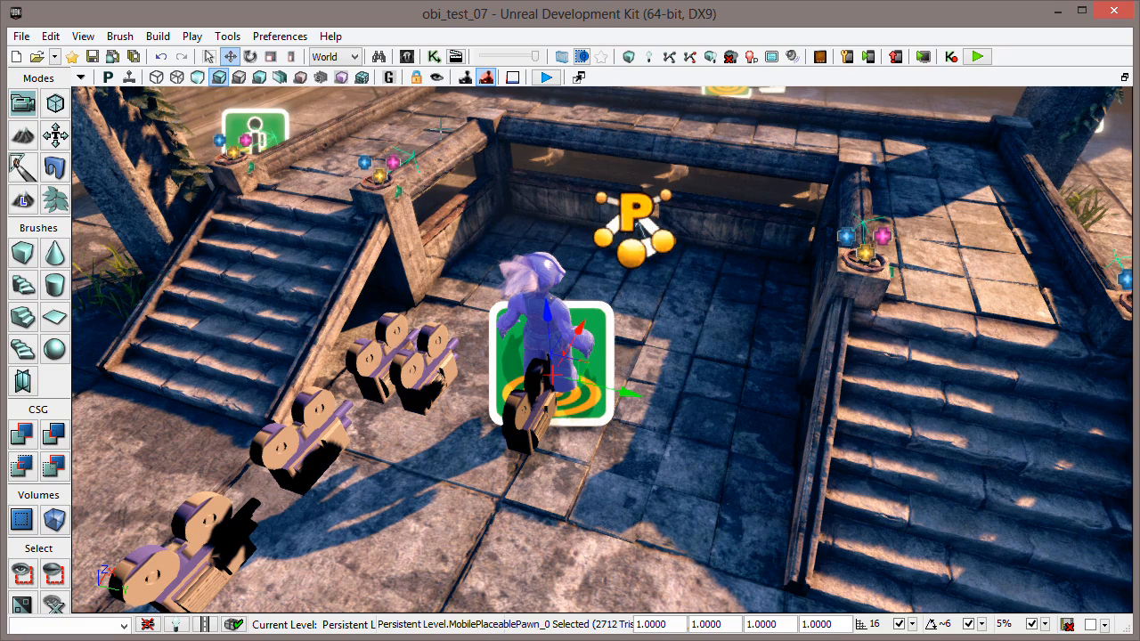
# - Find the Obi_Knight_ANIMTREE asset in the Content Browser and open it in the AnimTree Editor
pyautogui.click(407, 57)
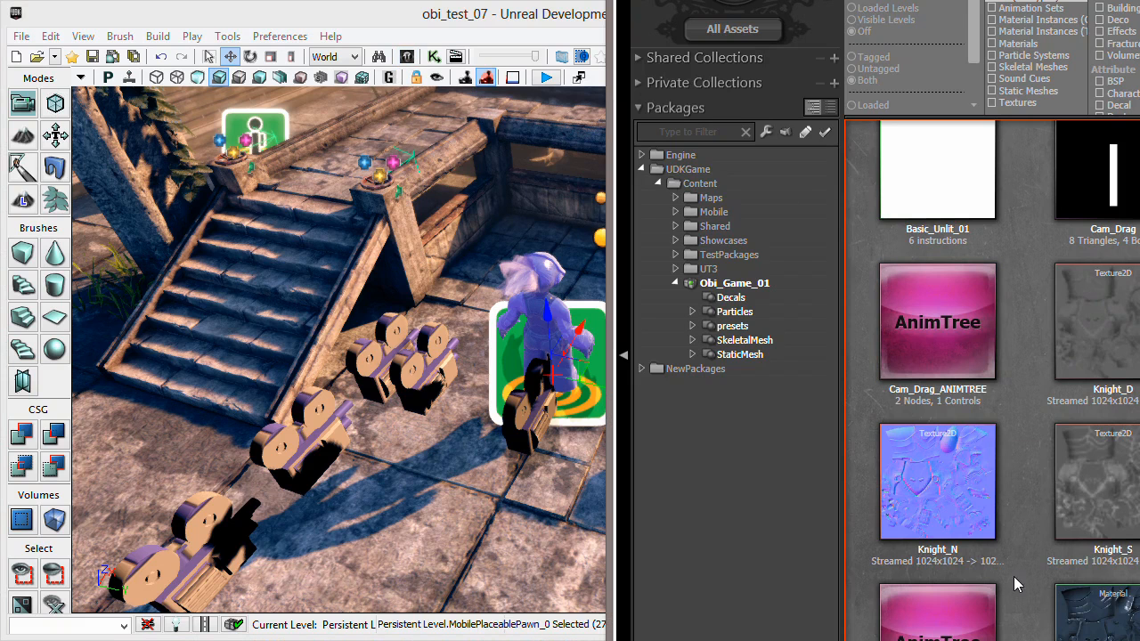
pyautogui.scroll(-4, 1020, 507)
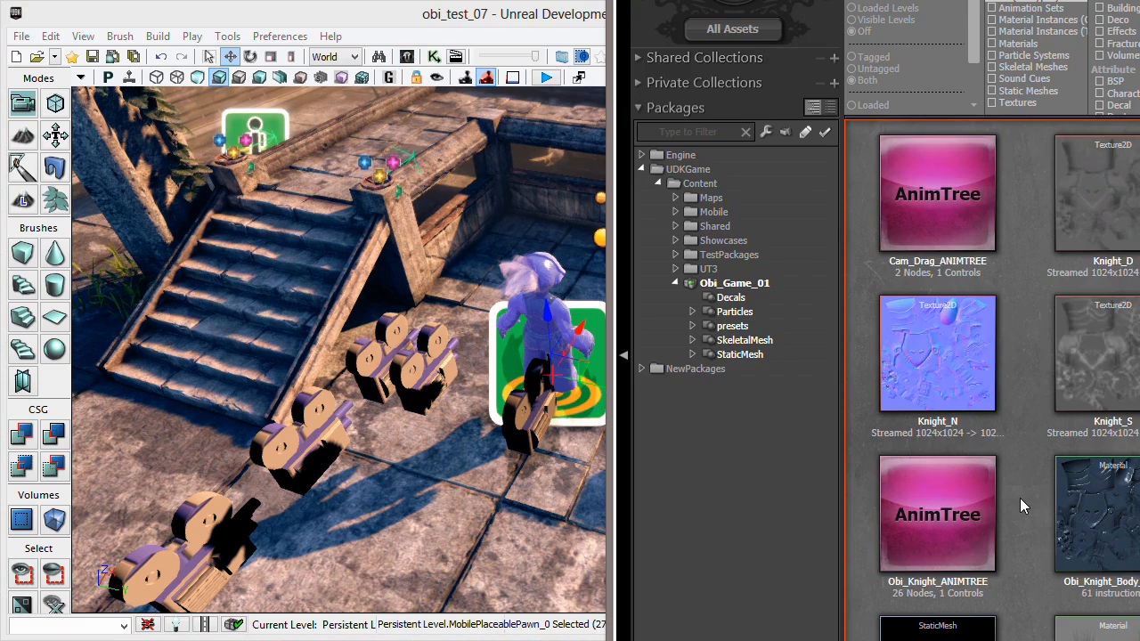
pyautogui.doubleClick(940, 472)
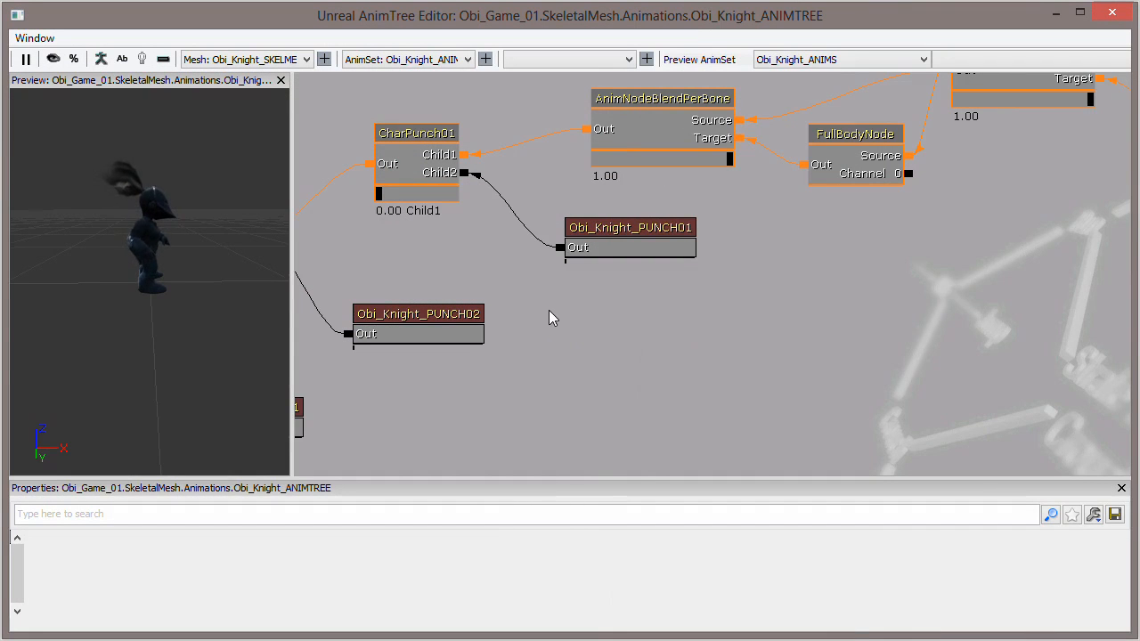
# - Look over the CharPunch and CharKick blend nodes and the knight's animation sequences attached to them
pyautogui.moveTo(555, 318); pyautogui.dragTo(699, 314)
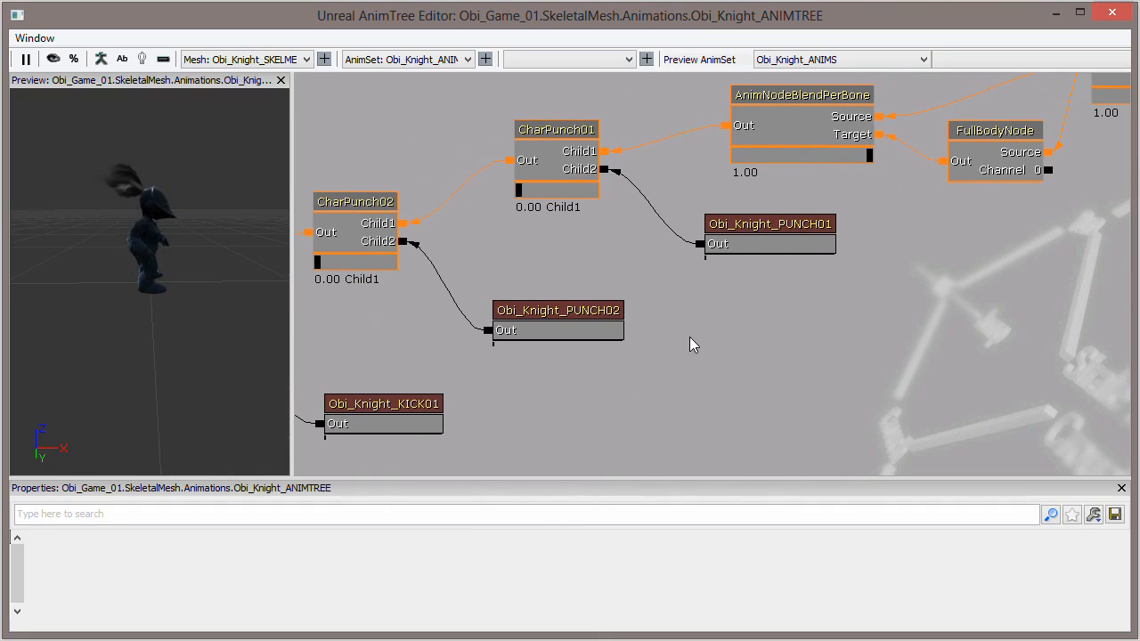
pyautogui.moveTo(539, 395); pyautogui.dragTo(887, 251)
pyautogui.moveTo(678, 381); pyautogui.dragTo(522, 411)
pyautogui.moveTo(793, 315); pyautogui.dragTo(579, 412)
pyautogui.moveTo(763, 331)
pyautogui.mouseDown()
pyautogui.moveTo(725, 345)
pyautogui.moveTo(772, 337)
pyautogui.mouseUp()
pyautogui.moveTo(677, 326); pyautogui.dragTo(843, 224)
pyautogui.moveTo(596, 290); pyautogui.dragTo(760, 216)
pyautogui.moveTo(632, 296); pyautogui.dragTo(558, 269)
pyautogui.moveTo(752, 175); pyautogui.dragTo(559, 261)
pyautogui.moveTo(496, 226); pyautogui.dragTo(808, 119)
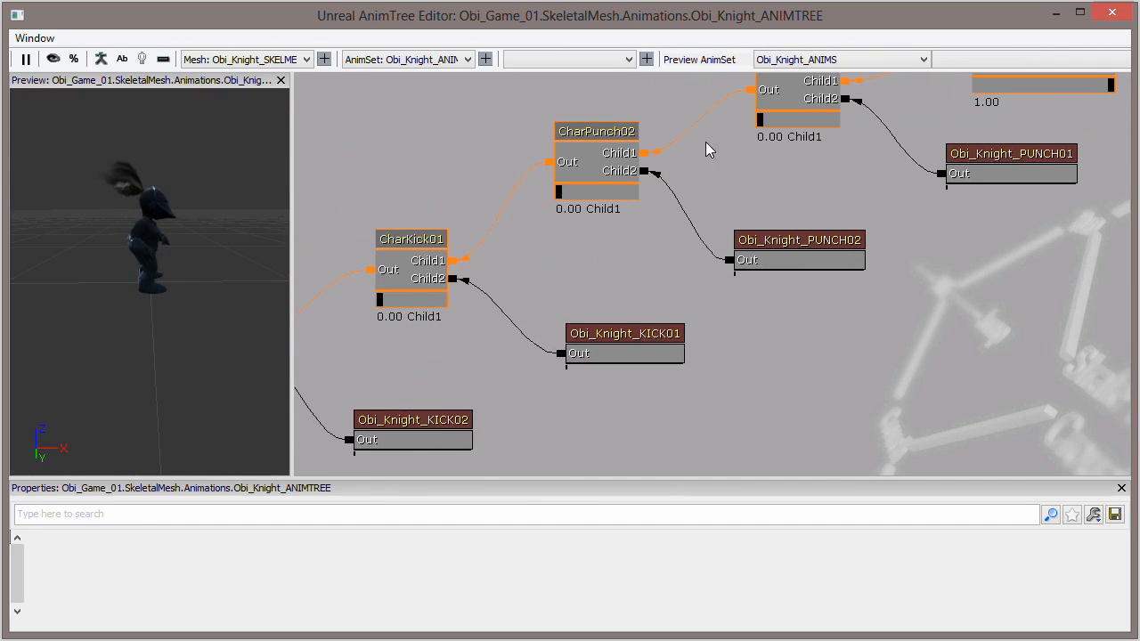
pyautogui.moveTo(618, 270); pyautogui.dragTo(552, 242)
pyautogui.moveTo(639, 229); pyautogui.dragTo(454, 294)
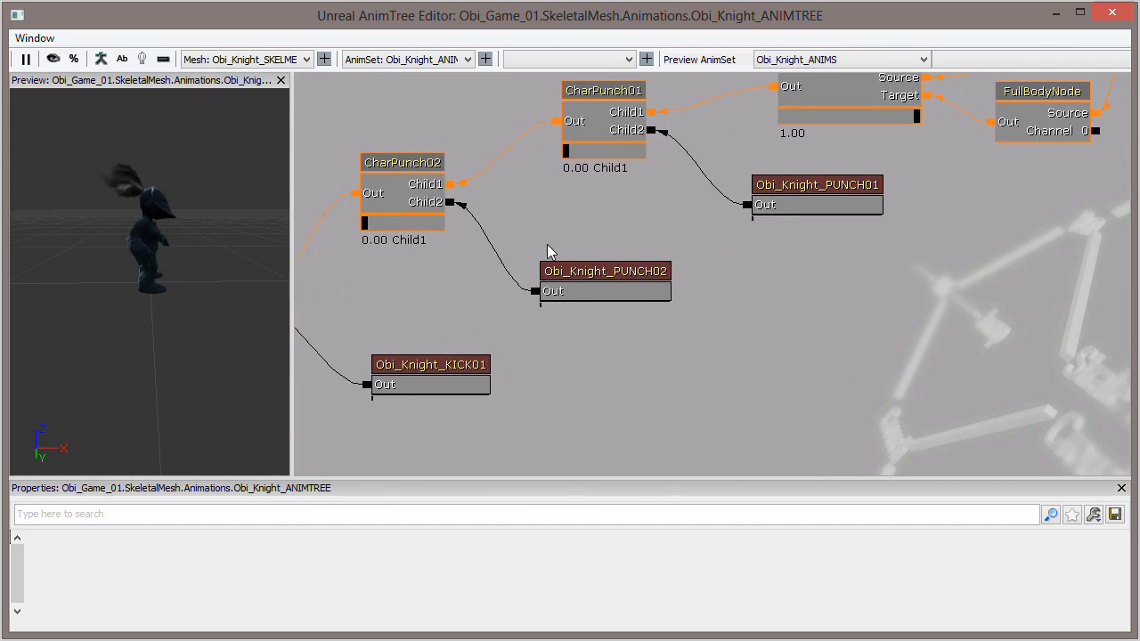
pyautogui.moveTo(611, 222); pyautogui.dragTo(610, 257)
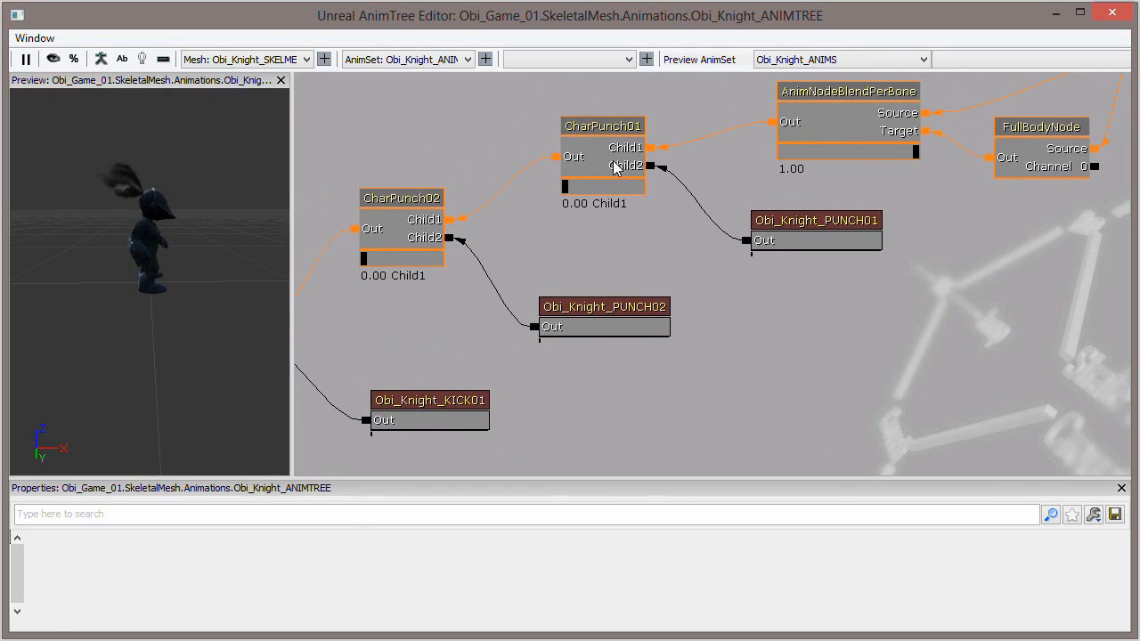
# - Add a third child input to the CharPunch01 blend node
pyautogui.rightClick(617, 171)
pyautogui.click(618, 149)
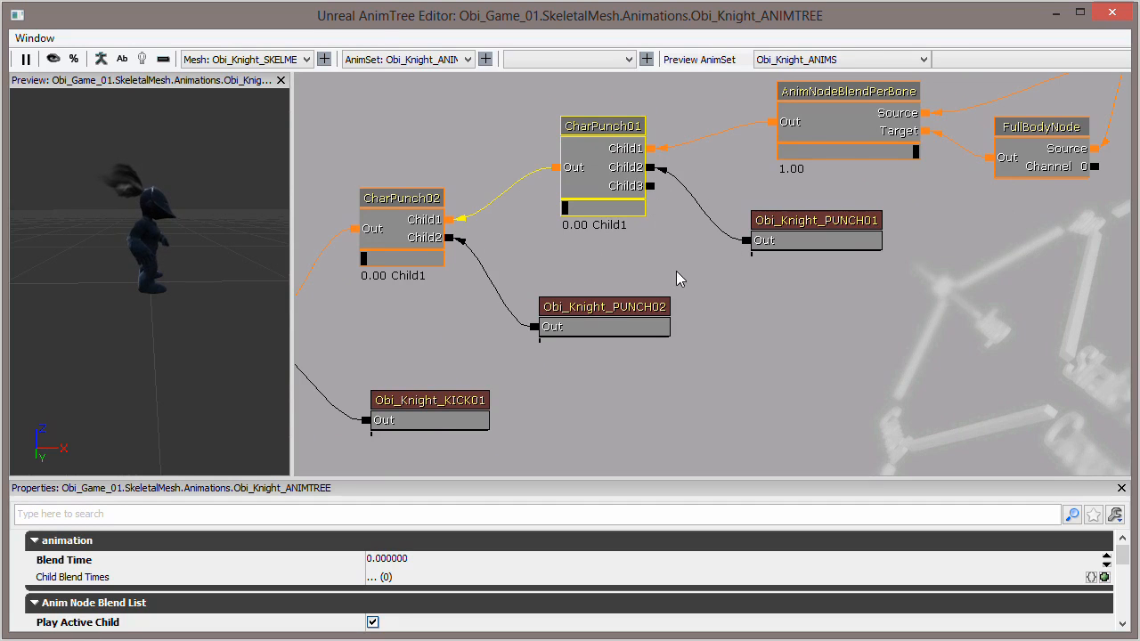
pyautogui.moveTo(655, 260)
pyautogui.mouseDown()
pyautogui.moveTo(742, 256)
pyautogui.moveTo(668, 265)
pyautogui.mouseUp()
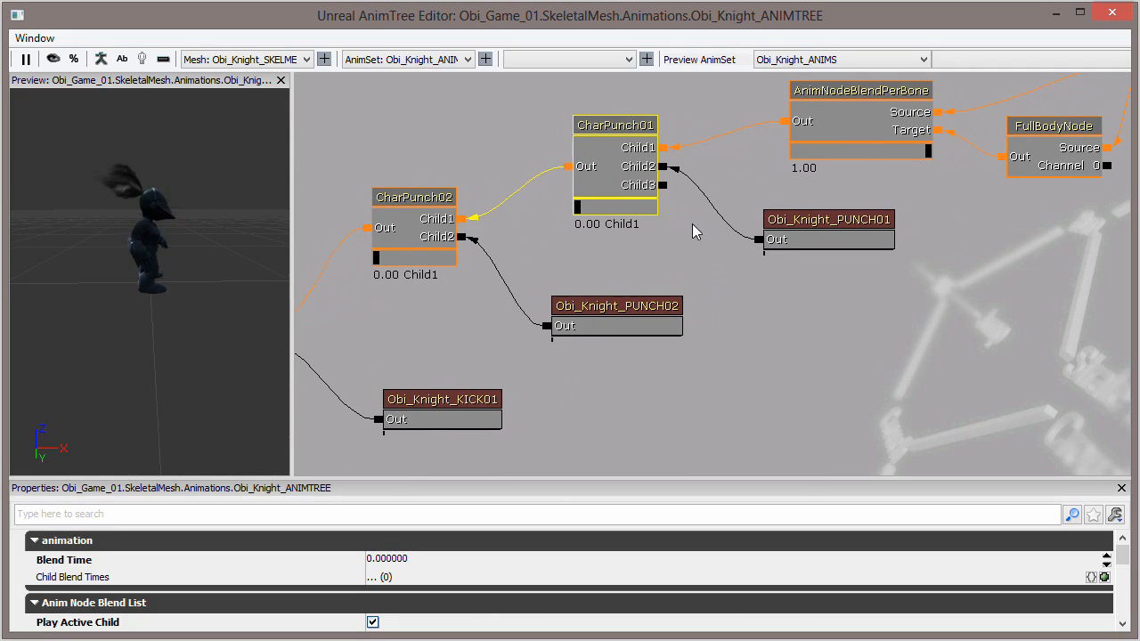
pyautogui.moveTo(686, 244)
pyautogui.mouseDown()
pyautogui.moveTo(718, 238)
pyautogui.moveTo(716, 249)
pyautogui.moveTo(681, 250)
pyautogui.mouseUp()
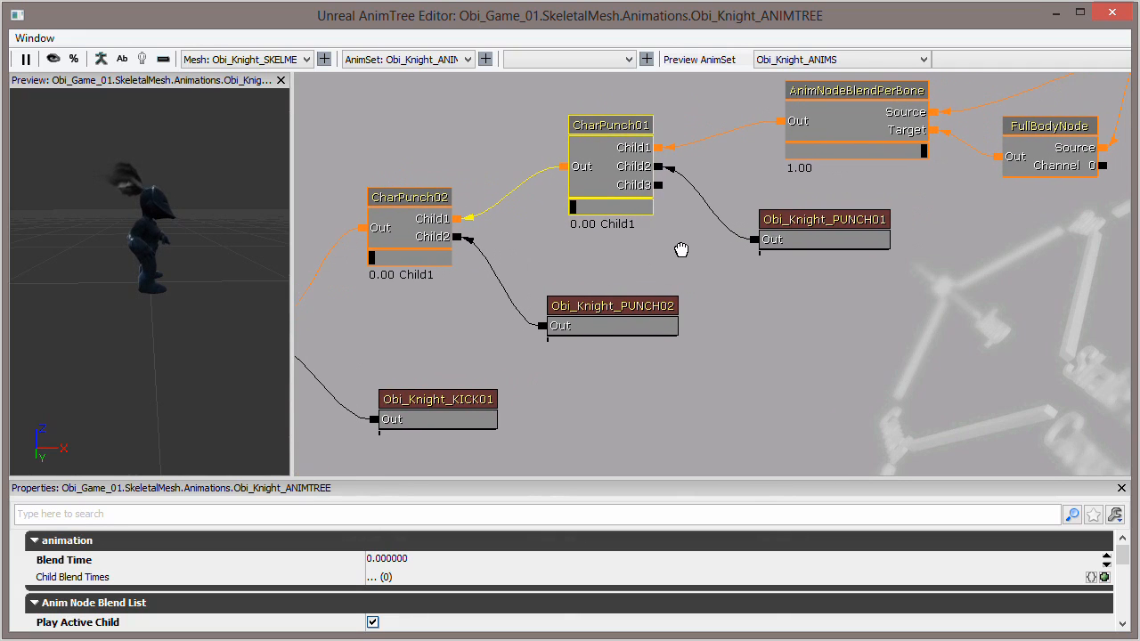
# - Delete the Child3 input from the CharPunch01 blend node
pyautogui.rightClick(657, 184)
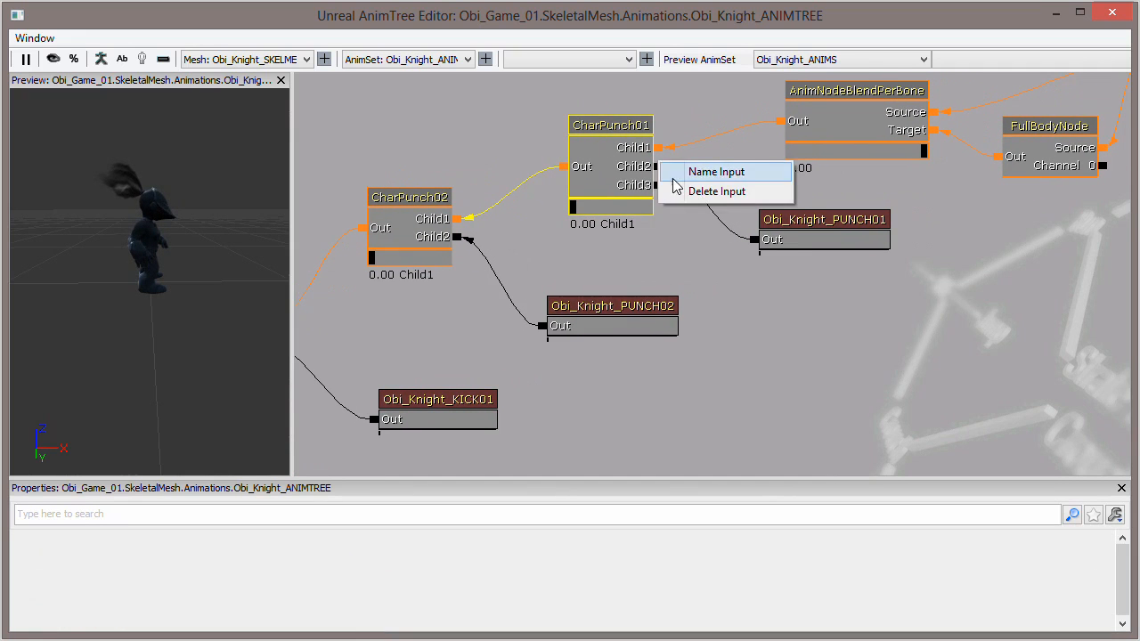
pyautogui.click(715, 191)
pyautogui.moveTo(678, 238); pyautogui.dragTo(739, 216)
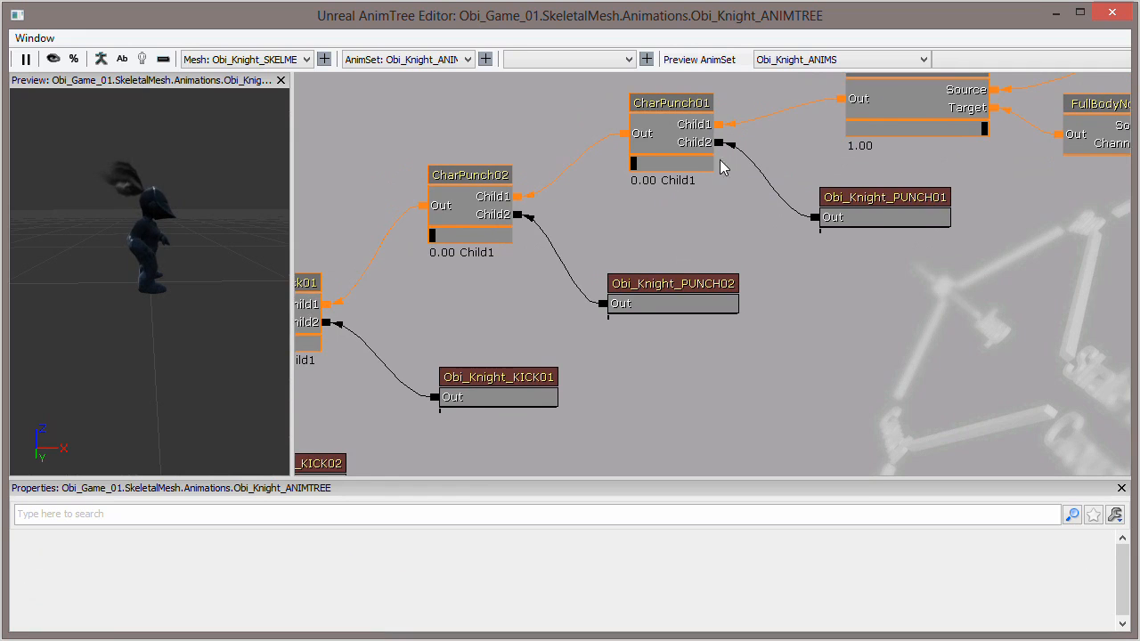
# - Examine how each punch and kick sequence connects to the second child input of its blend node
pyautogui.moveTo(653, 231); pyautogui.dragTo(712, 250)
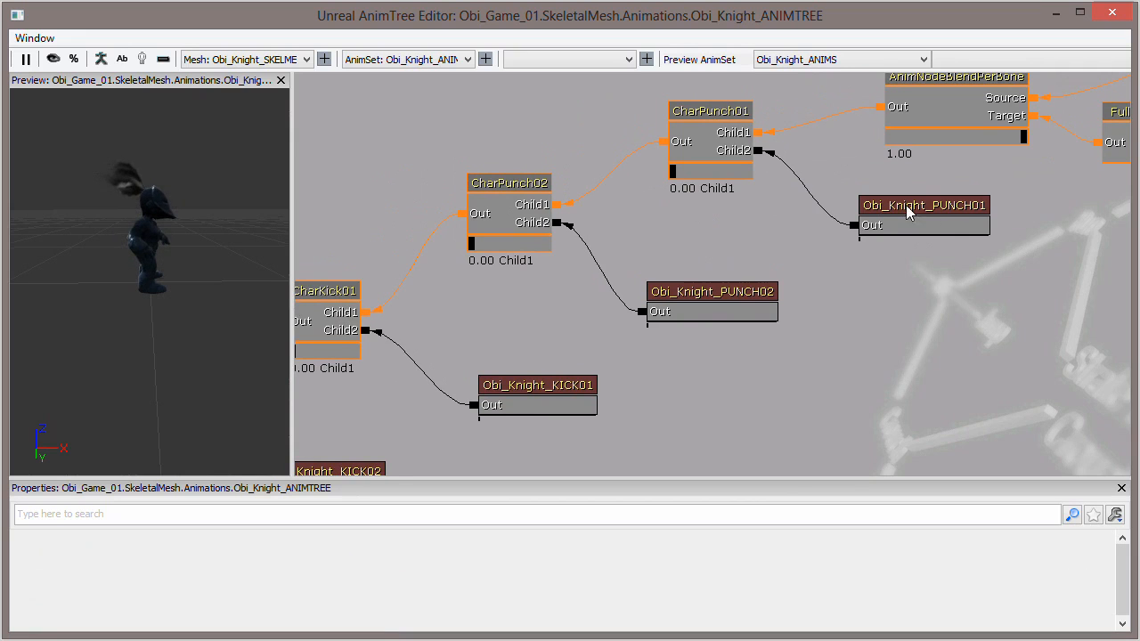
pyautogui.moveTo(674, 216); pyautogui.dragTo(809, 214)
pyautogui.moveTo(570, 300); pyautogui.dragTo(763, 203)
pyautogui.moveTo(624, 275); pyautogui.dragTo(489, 326)
pyautogui.moveTo(672, 241); pyautogui.dragTo(572, 275)
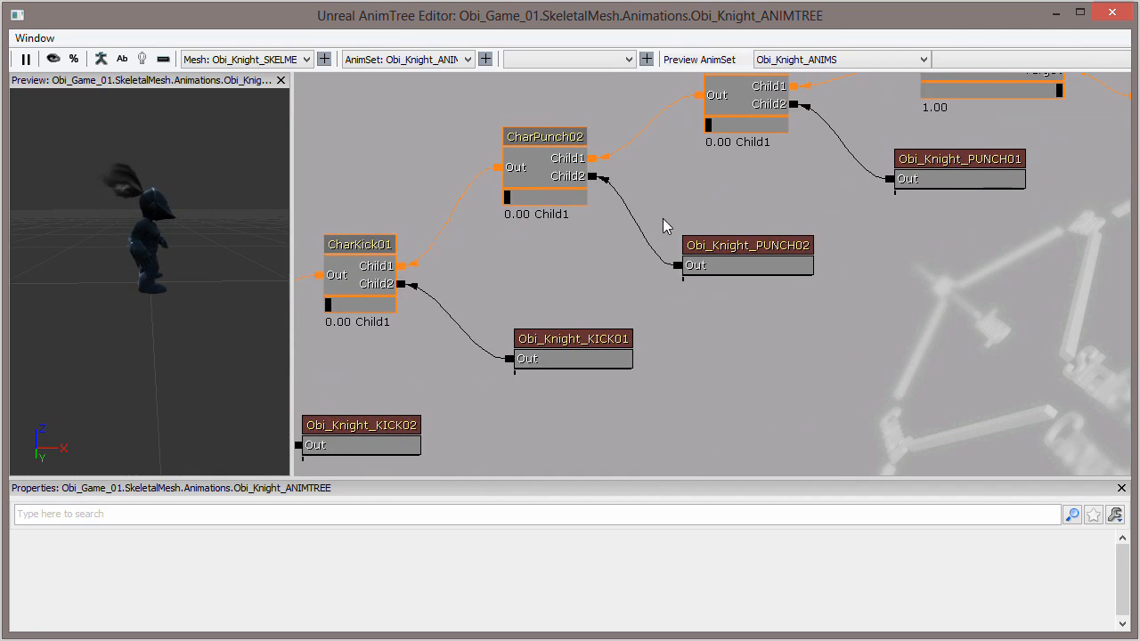
pyautogui.moveTo(495, 274); pyautogui.dragTo(664, 187)
pyautogui.moveTo(565, 300); pyautogui.dragTo(479, 346)
pyautogui.moveTo(763, 300); pyautogui.dragTo(647, 341)
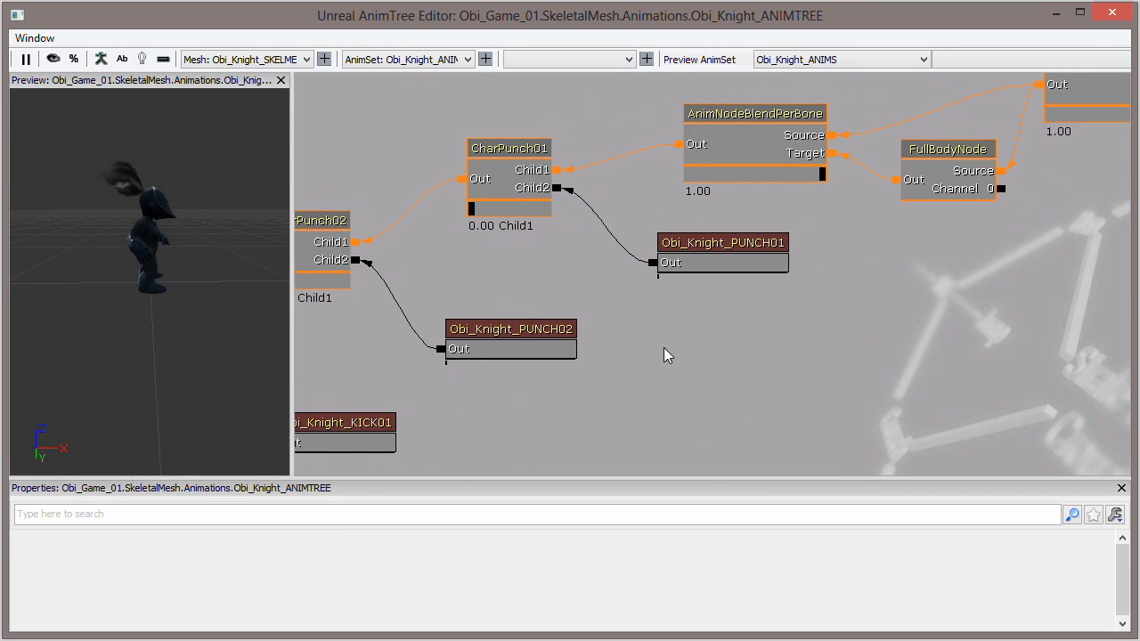
# - Trace the full node chain from the HeadNode and UpperBodyNode blends through the punches and kicks to the AnimTree root
pyautogui.scroll(-5, 653, 355)
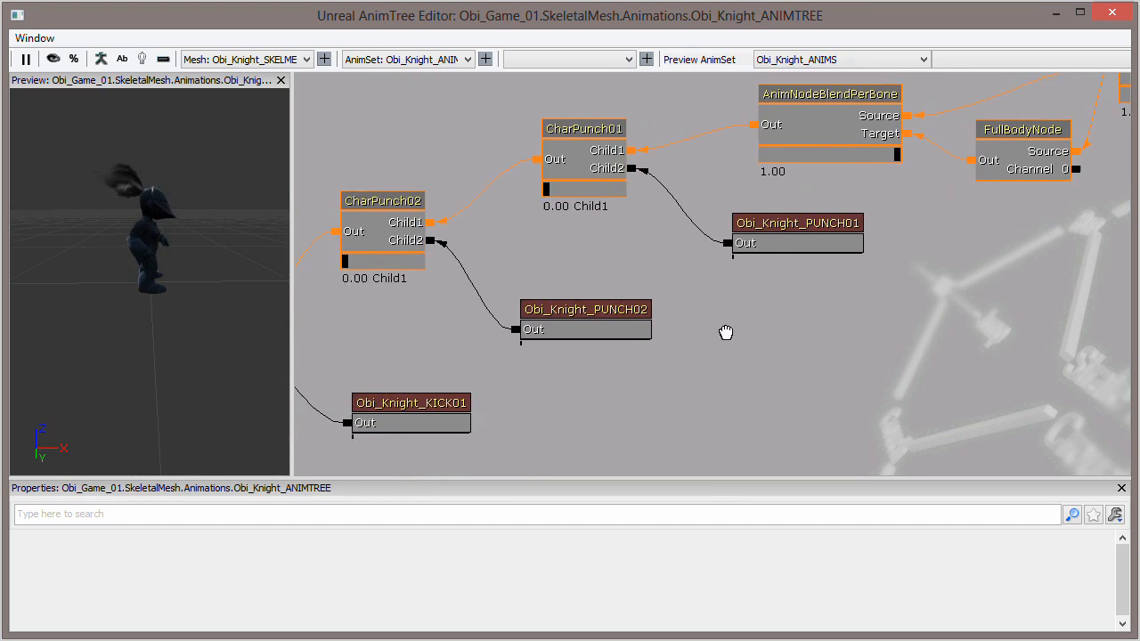
pyautogui.moveTo(699, 367); pyautogui.dragTo(654, 371)
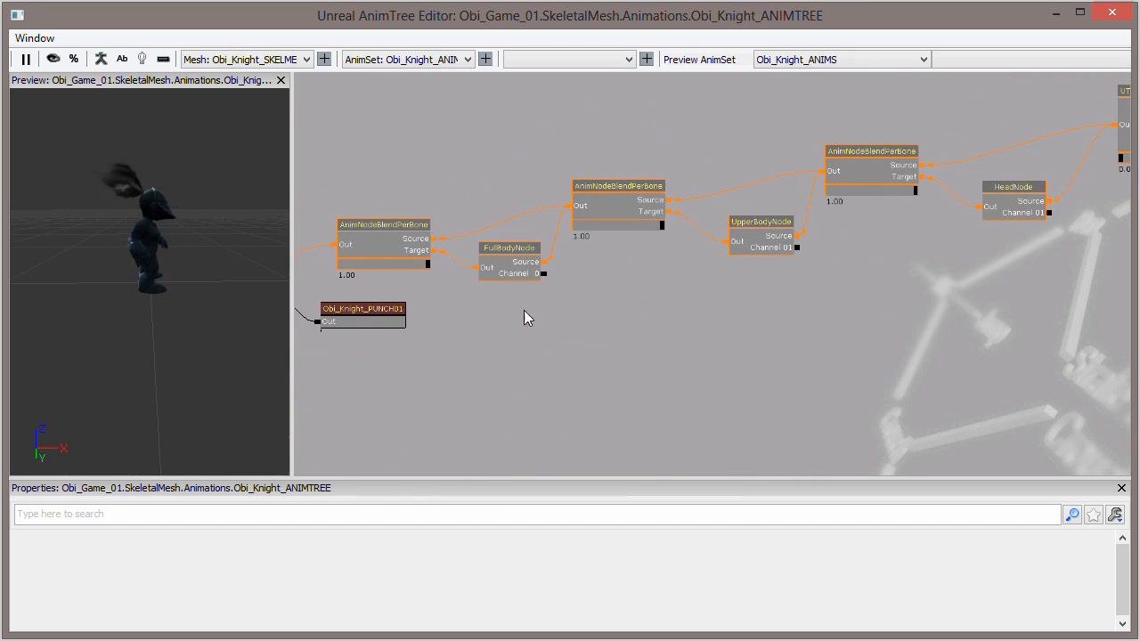
pyautogui.moveTo(696, 291); pyautogui.dragTo(536, 308)
pyautogui.moveTo(488, 356); pyautogui.dragTo(980, 292)
pyautogui.moveTo(673, 344); pyautogui.dragTo(779, 298)
pyautogui.scroll(2, 780, 298)
pyautogui.moveTo(672, 237); pyautogui.dragTo(839, 221)
pyautogui.moveTo(679, 277); pyautogui.dragTo(790, 240)
pyautogui.moveTo(582, 330); pyautogui.dragTo(671, 278)
pyautogui.moveTo(620, 322); pyautogui.dragTo(566, 311)
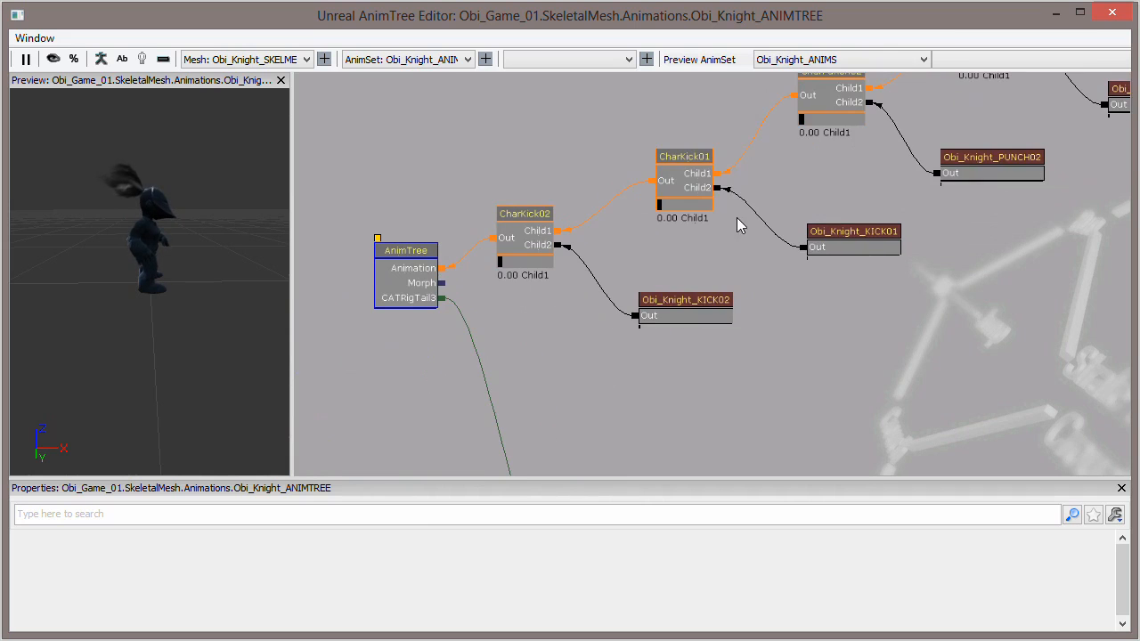
pyautogui.moveTo(728, 259); pyautogui.dragTo(486, 331)
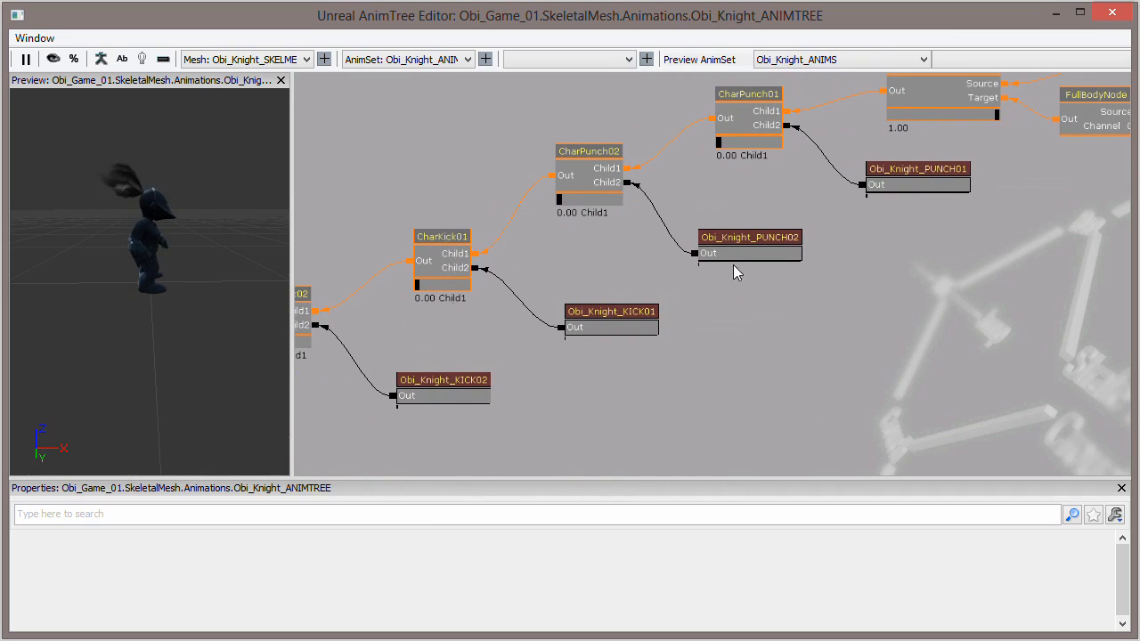
pyautogui.scroll(2, 848, 307)
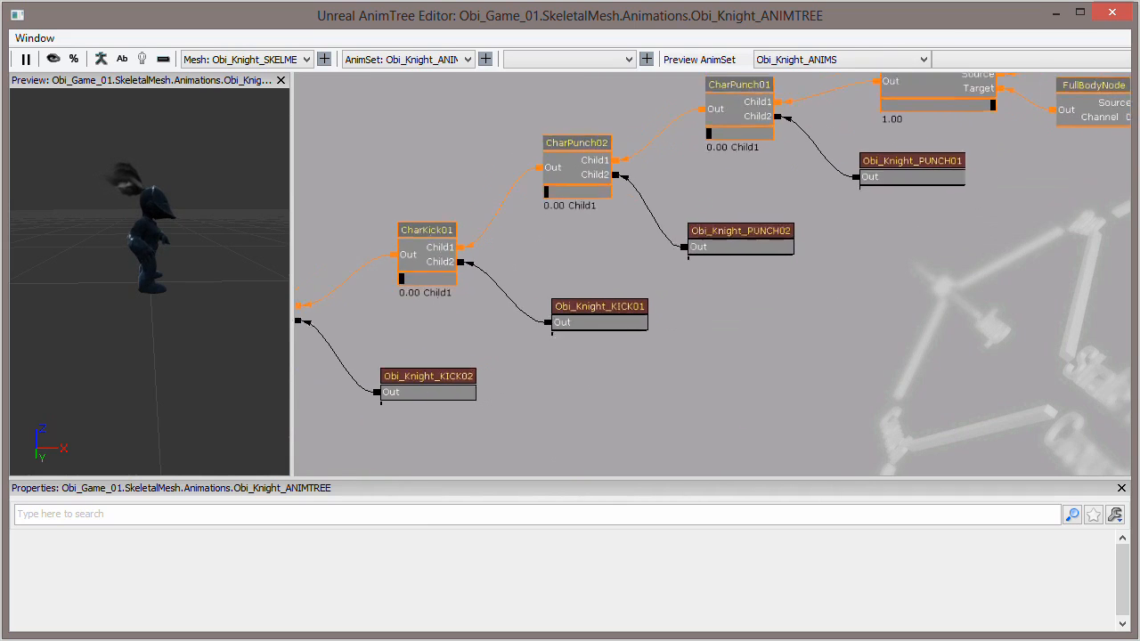
pyautogui.moveTo(840, 293); pyautogui.dragTo(875, 274)
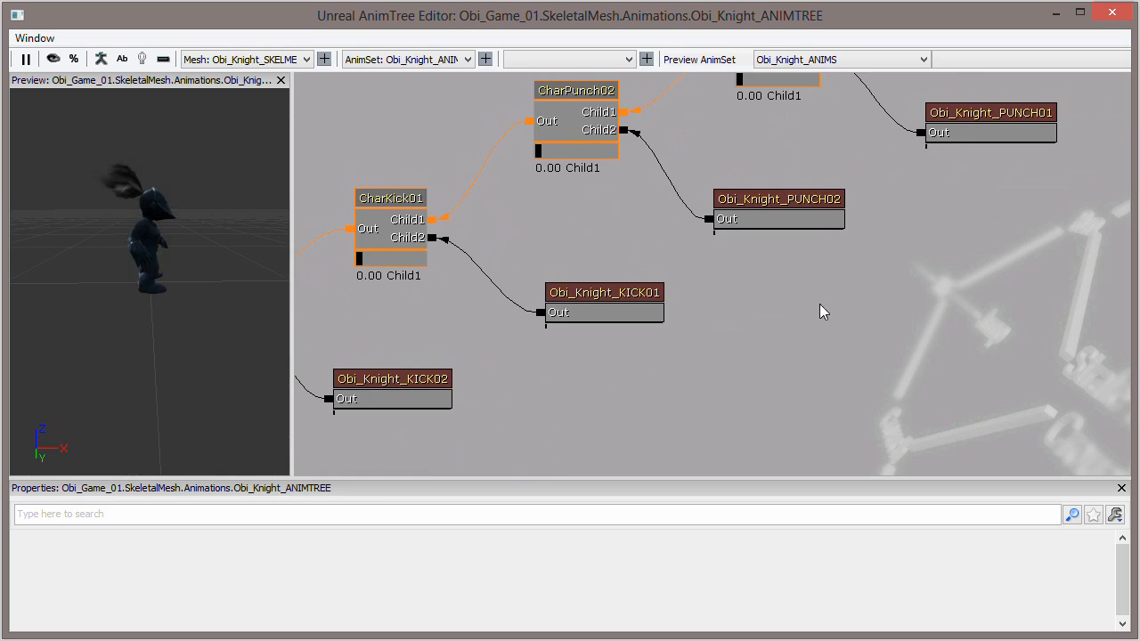
pyautogui.moveTo(825, 312); pyautogui.dragTo(828, 311)
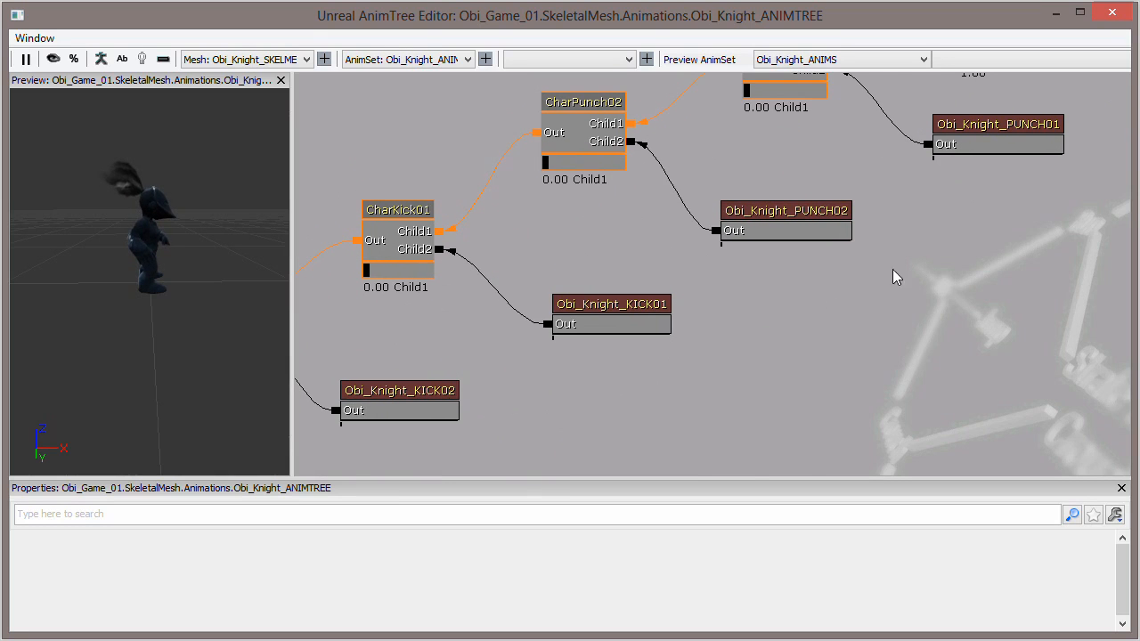
pyautogui.moveTo(649, 372); pyautogui.dragTo(719, 332)
pyautogui.moveTo(880, 257); pyautogui.dragTo(821, 292)
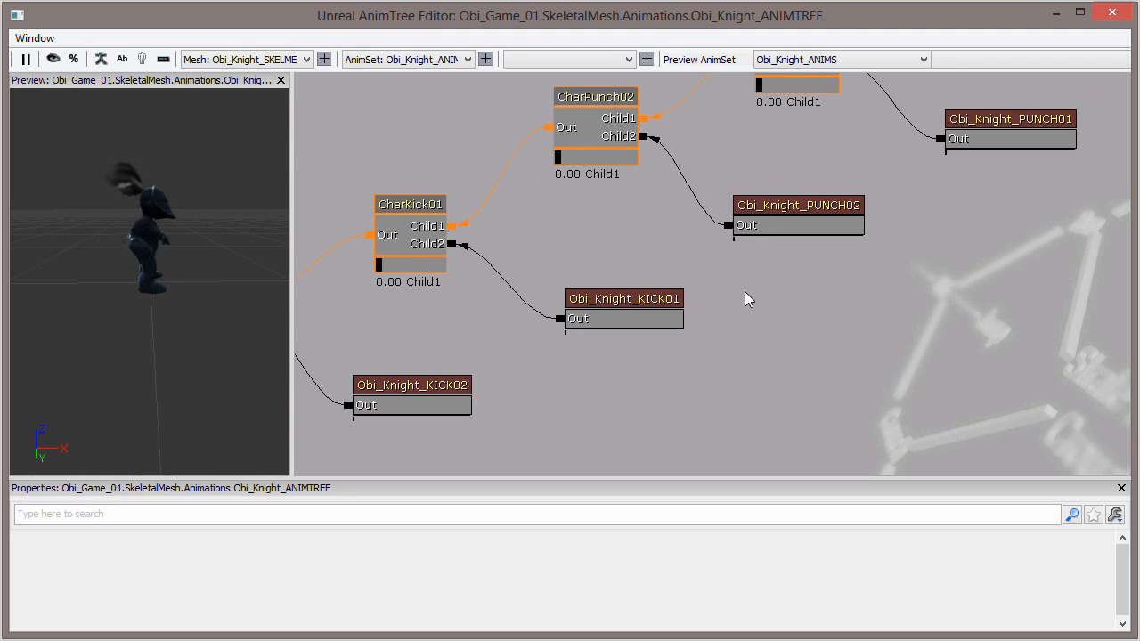
pyautogui.moveTo(744, 291); pyautogui.dragTo(743, 293)
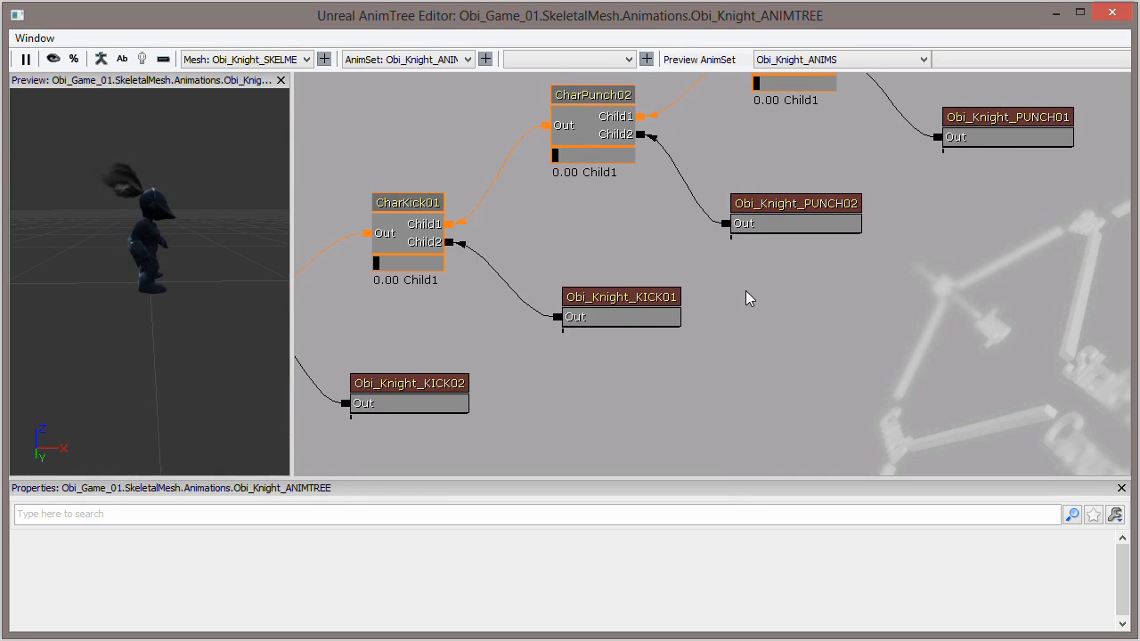
pyautogui.moveTo(748, 288); pyautogui.dragTo(746, 293)
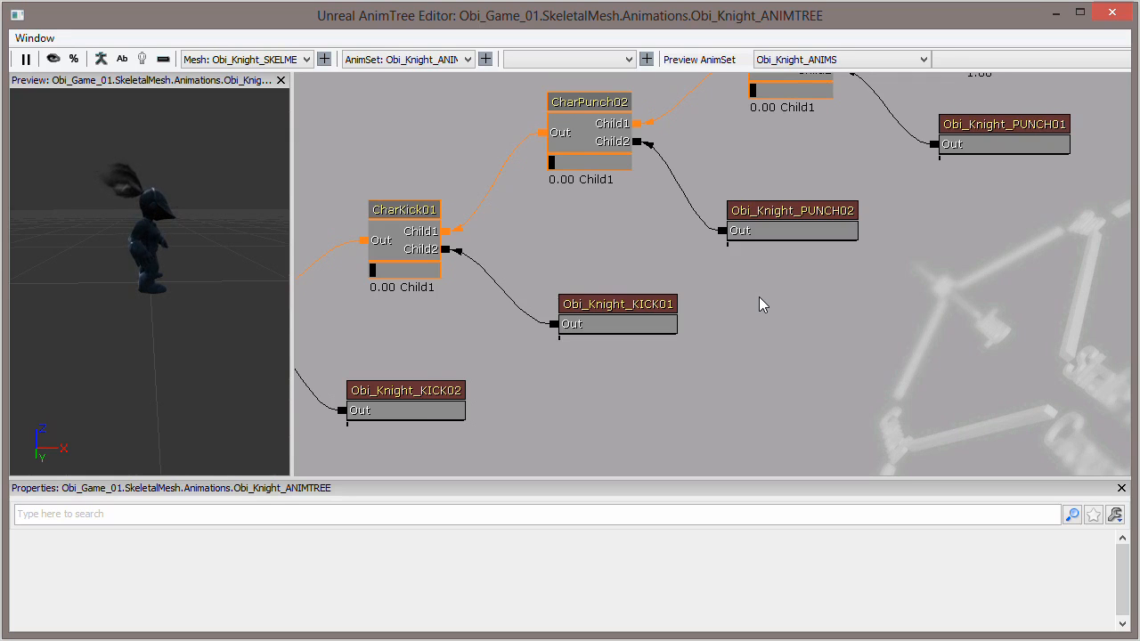
pyautogui.moveTo(769, 305); pyautogui.dragTo(772, 303)
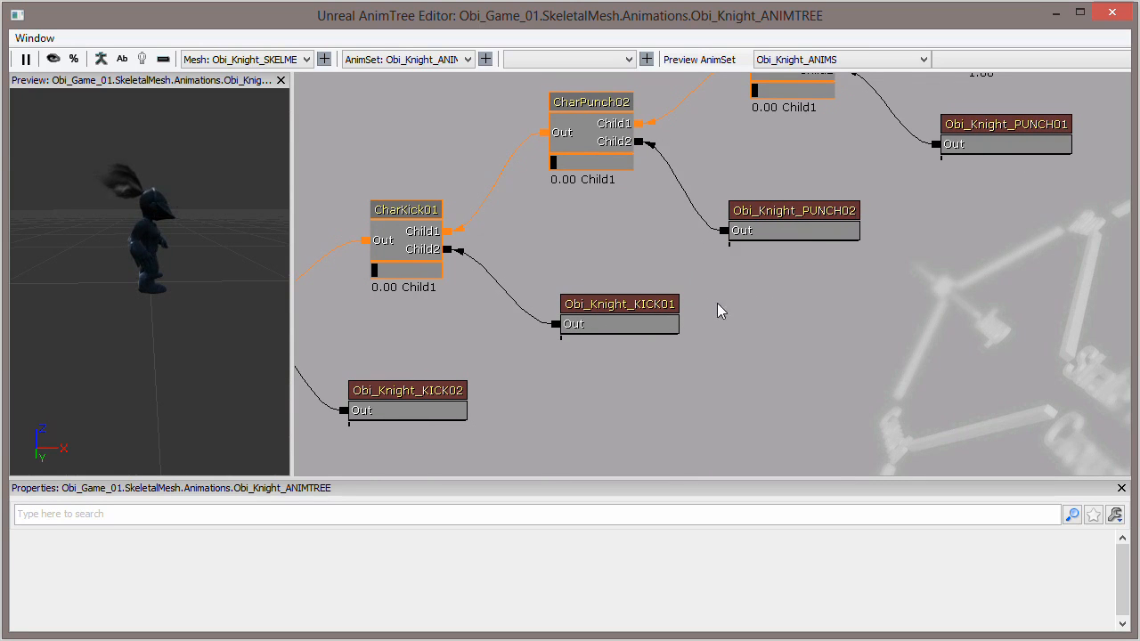
pyautogui.moveTo(799, 270)
pyautogui.mouseDown()
pyautogui.moveTo(831, 261)
pyautogui.moveTo(827, 249)
pyautogui.moveTo(822, 269)
pyautogui.mouseUp()
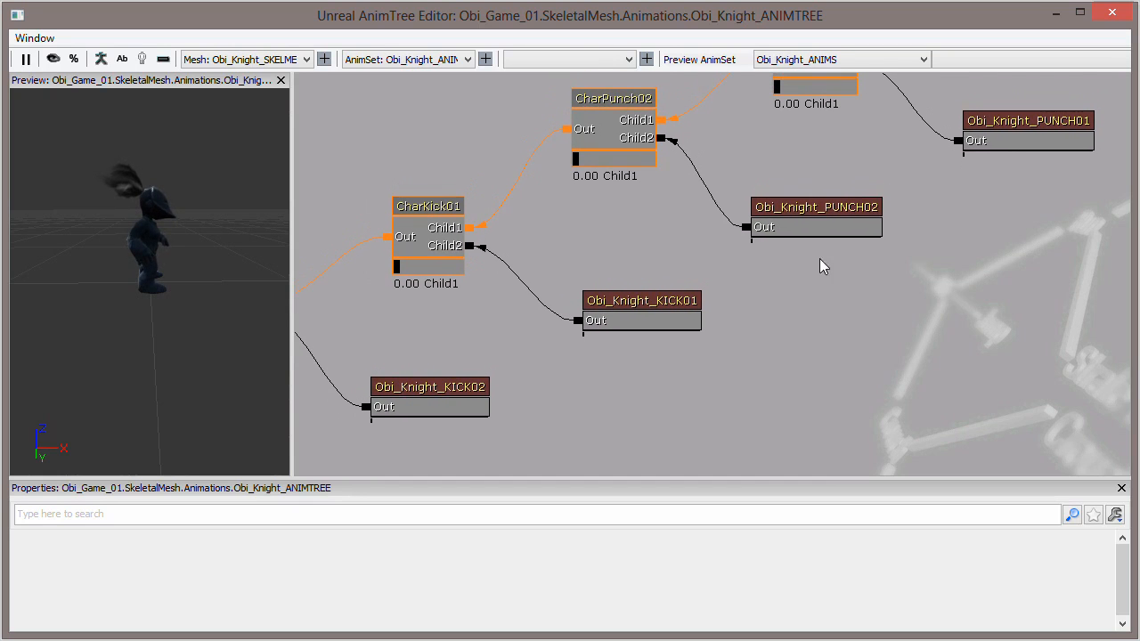
# - Add a UDKAnimBlendBase animation node in the empty graph area below the Obi_Knight_PUNCH02 sequence
pyautogui.moveTo(438, 327); pyautogui.dragTo(455, 348)
pyautogui.moveTo(615, 273); pyautogui.dragTo(599, 274)
pyautogui.moveTo(817, 187); pyautogui.dragTo(728, 267)
pyautogui.moveTo(725, 190); pyautogui.dragTo(687, 279)
pyautogui.moveTo(733, 212); pyautogui.dragTo(735, 89)
pyautogui.rightClick(710, 206)
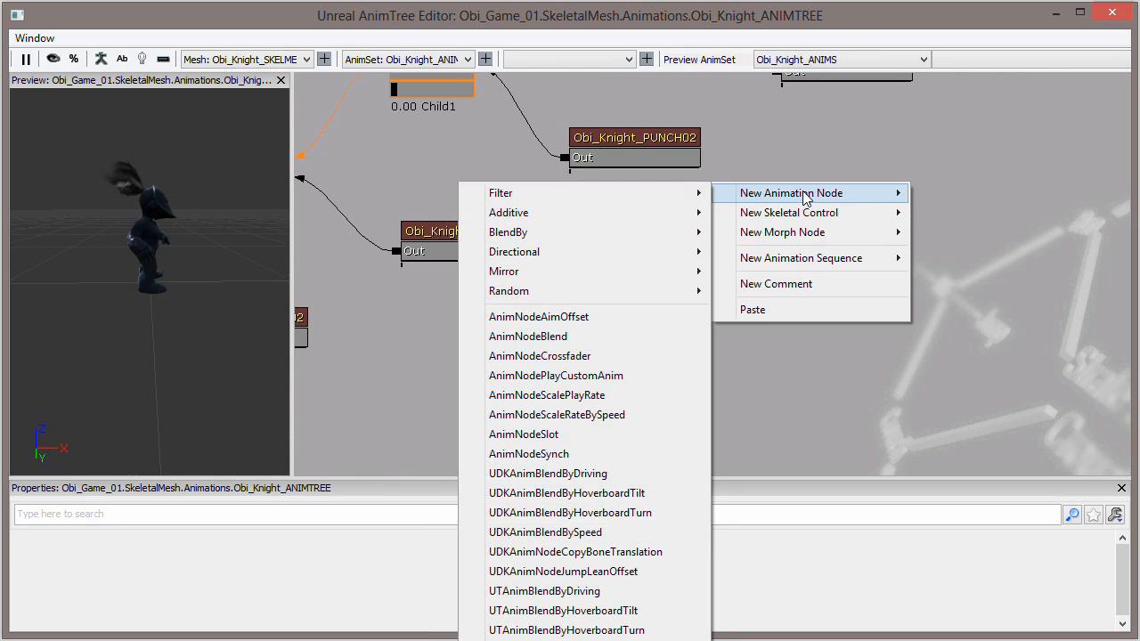
pyautogui.moveTo(566, 243)
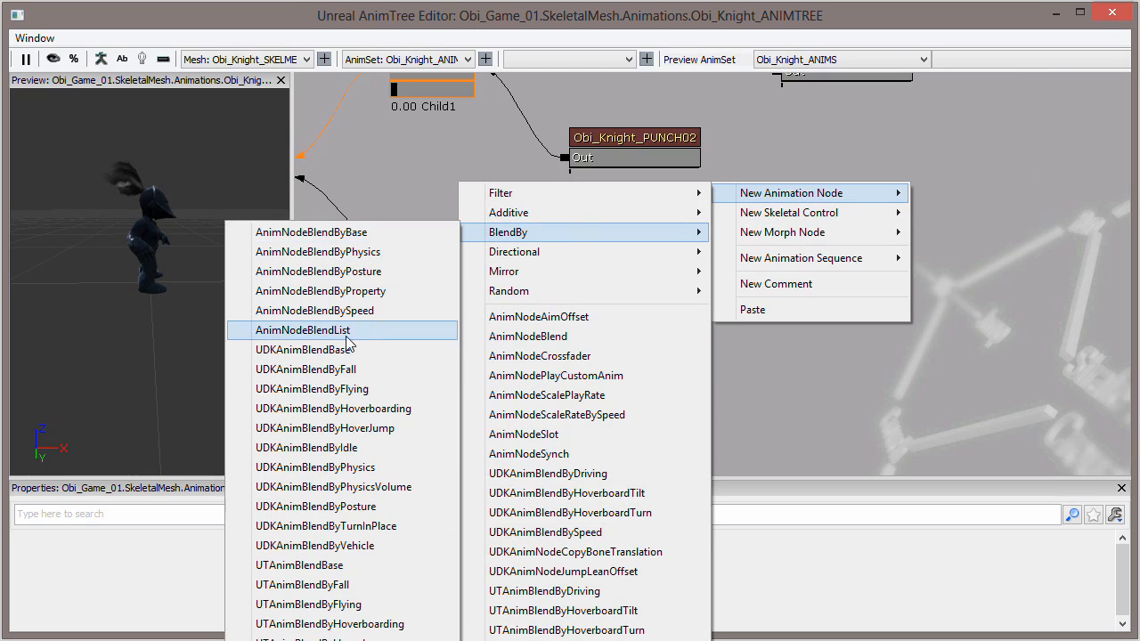
pyautogui.click(312, 352)
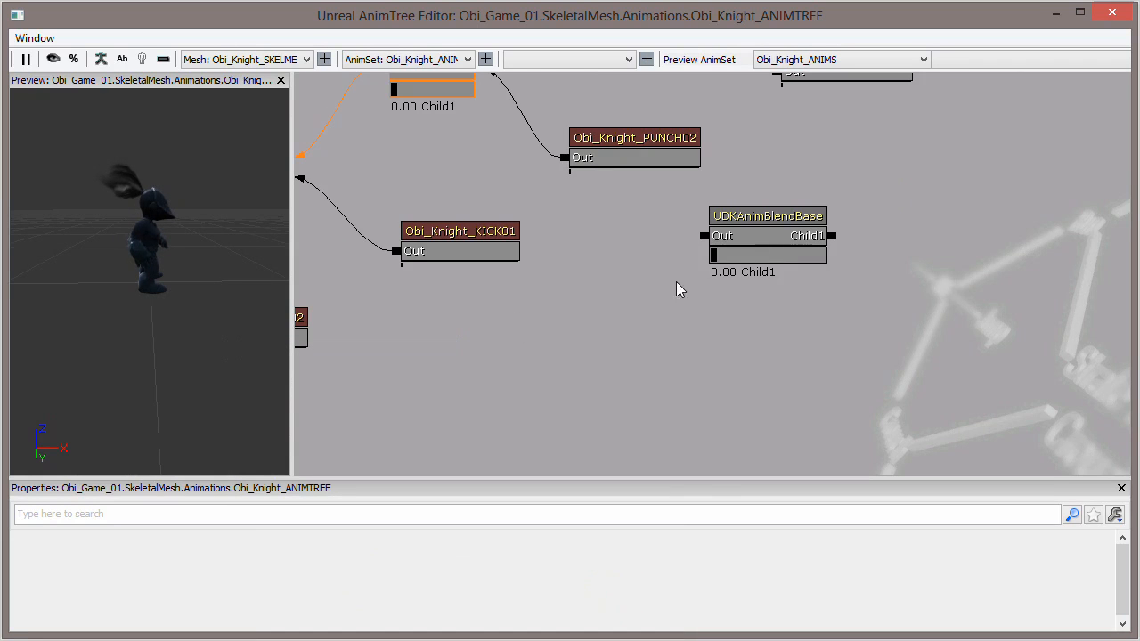
# - Move the UDKAnimBlendBase node above CharKick01 and add a second child input to it
pyautogui.click(768, 255)
pyautogui.moveTo(703, 328); pyautogui.dragTo(746, 362)
pyautogui.keyDown('ctrl'); pyautogui.moveTo(805, 259); pyautogui.dragTo(472, 189); pyautogui.keyUp('ctrl')
pyautogui.moveTo(667, 283); pyautogui.dragTo(628, 260)
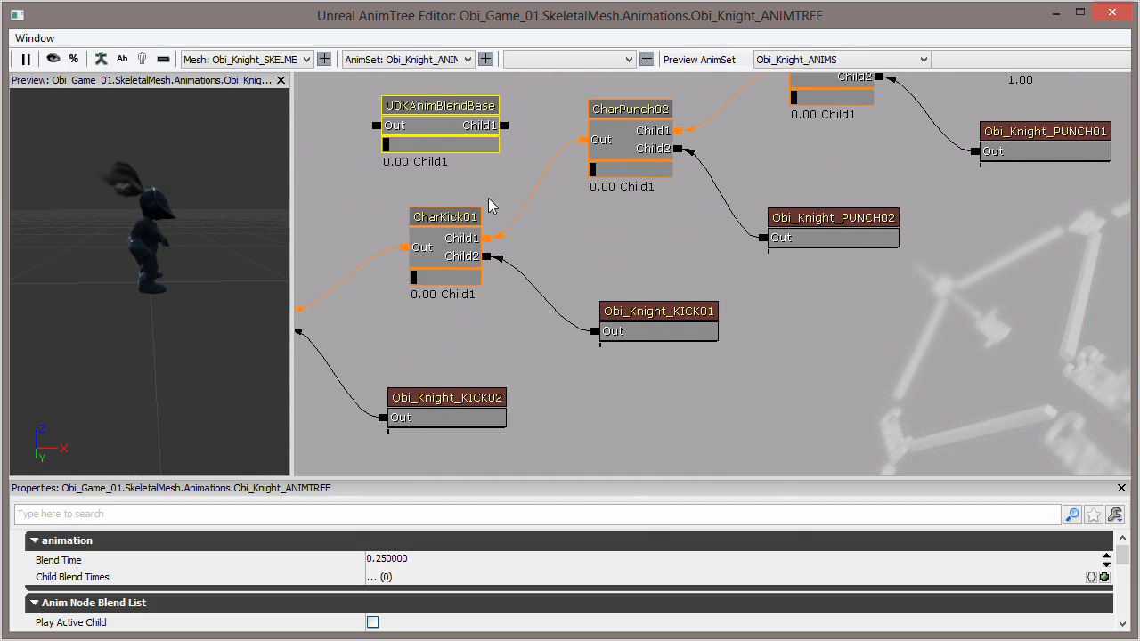
pyautogui.rightClick(466, 127)
pyautogui.click(529, 121)
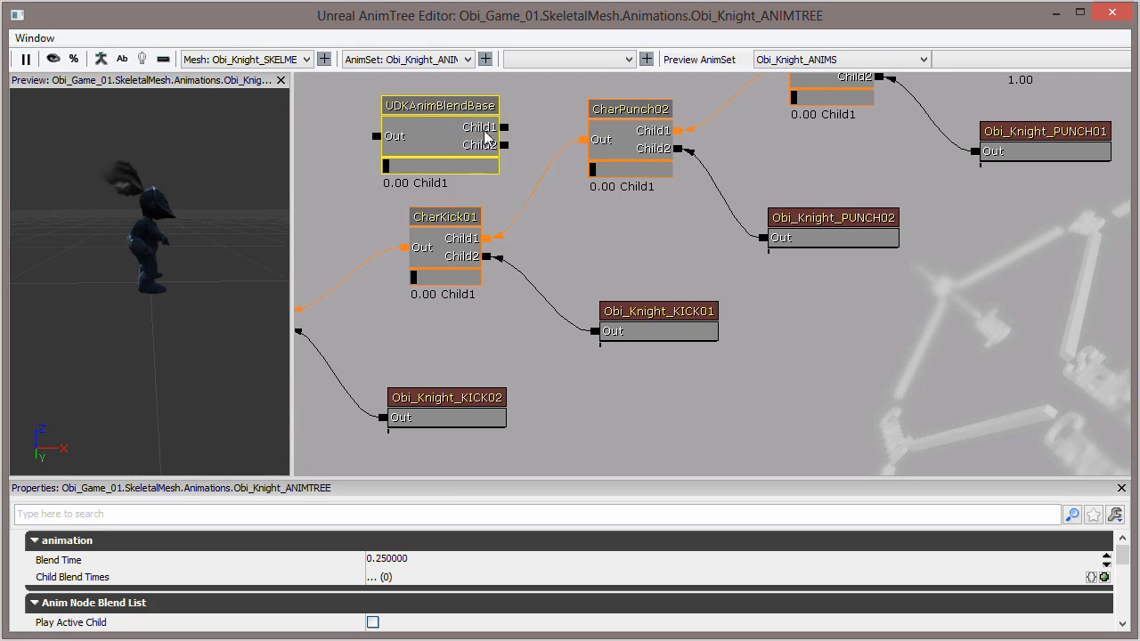
# - Examine how the CharPunch01 and CharPunch02 blends link to their punch sequences and the AnimNodeBlendPerBone node
pyautogui.moveTo(520, 128); pyautogui.dragTo(517, 191)
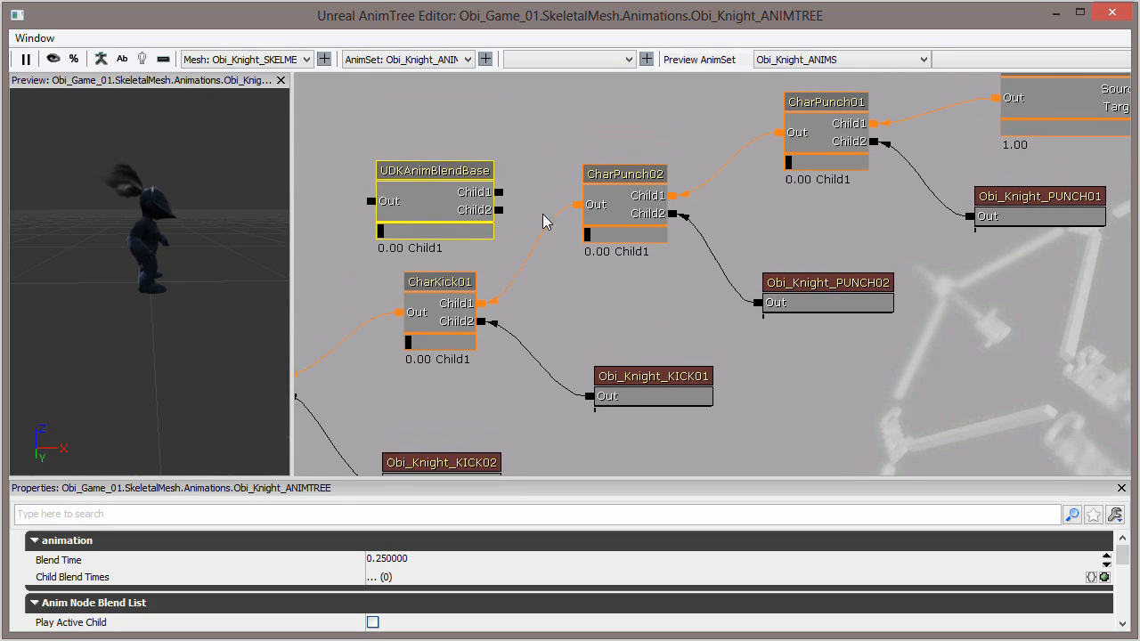
pyautogui.moveTo(769, 228); pyautogui.dragTo(753, 249)
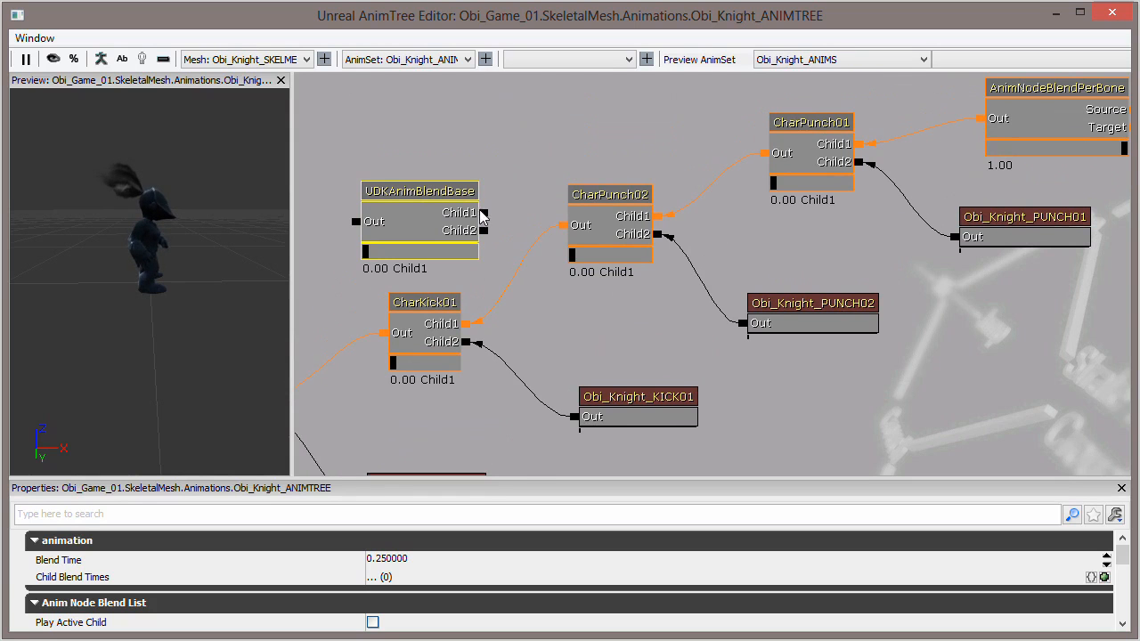
pyautogui.moveTo(580, 314); pyautogui.dragTo(678, 252)
pyautogui.moveTo(146, 270); pyautogui.dragTo(183, 279)
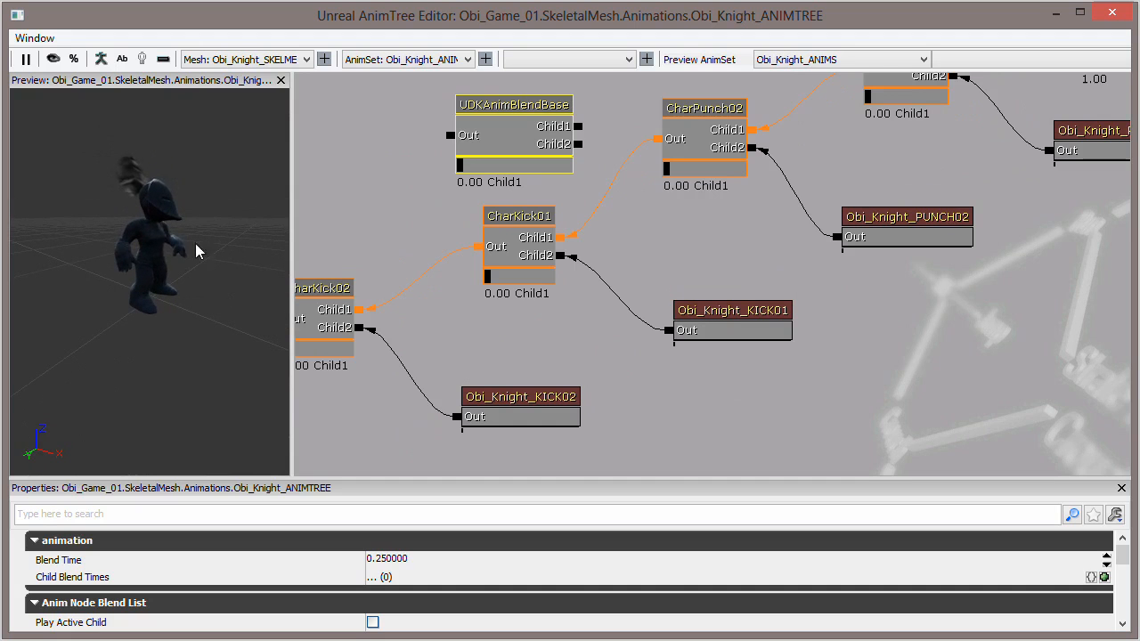
pyautogui.moveTo(927, 163); pyautogui.dragTo(606, 322)
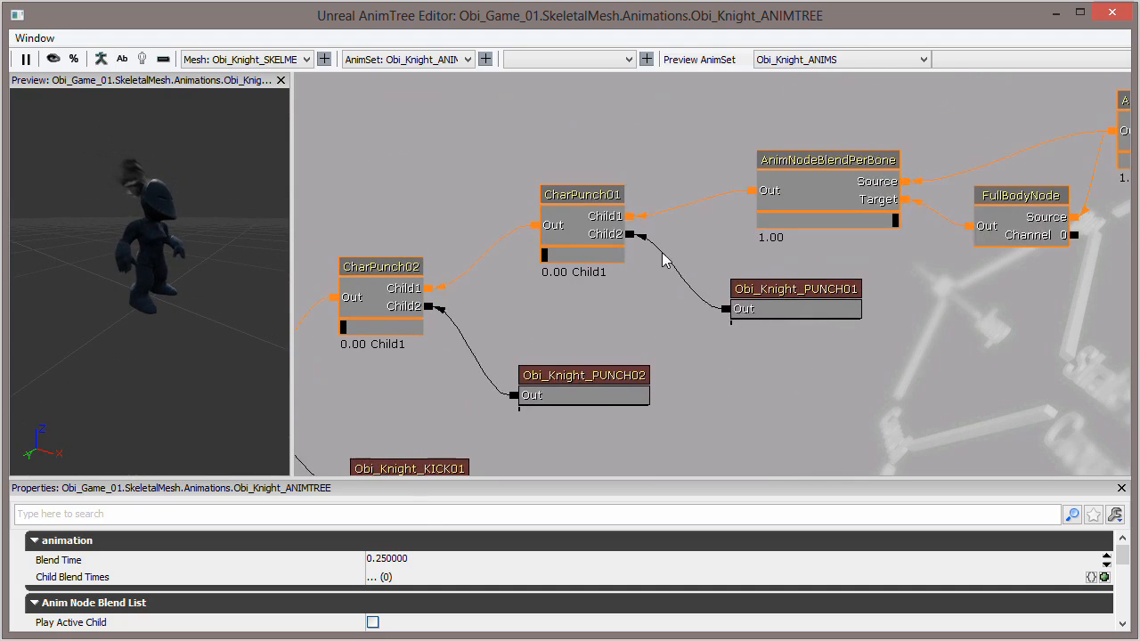
pyautogui.moveTo(991, 255); pyautogui.dragTo(653, 308)
pyautogui.moveTo(547, 362); pyautogui.dragTo(949, 265)
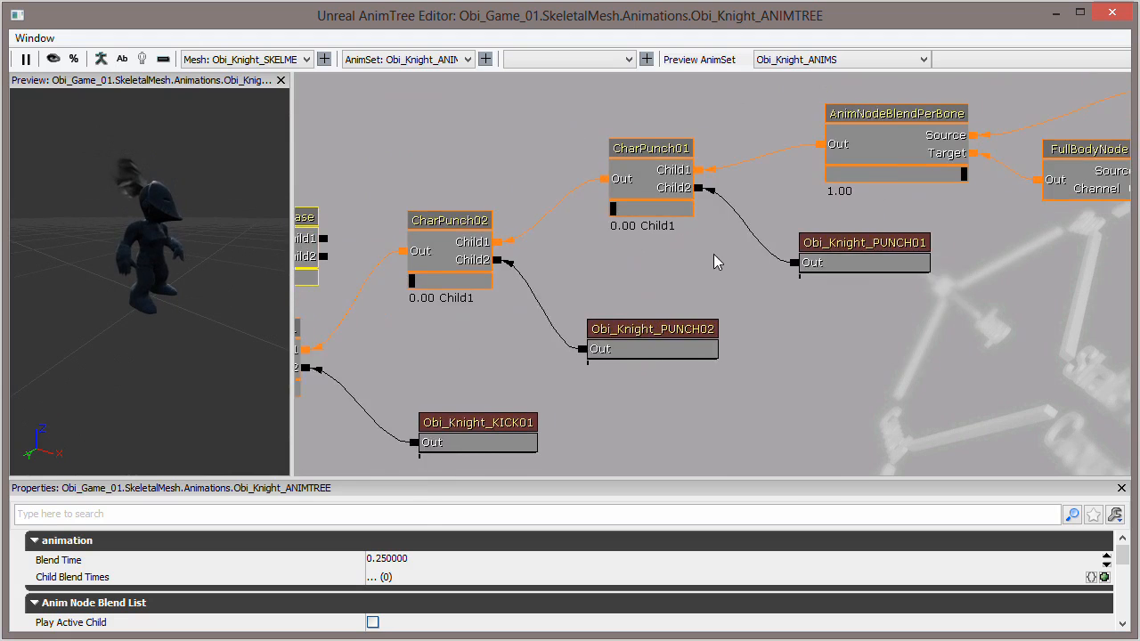
# - Follow the chain from CharPunch02 through the CharKick01 and CharKick02 blends to the AnimTree's Animation input
pyautogui.moveTo(716, 254); pyautogui.dragTo(780, 255)
pyautogui.moveTo(679, 206); pyautogui.dragTo(600, 216)
pyautogui.moveTo(636, 273); pyautogui.dragTo(819, 178)
pyautogui.moveTo(686, 199); pyautogui.dragTo(605, 198)
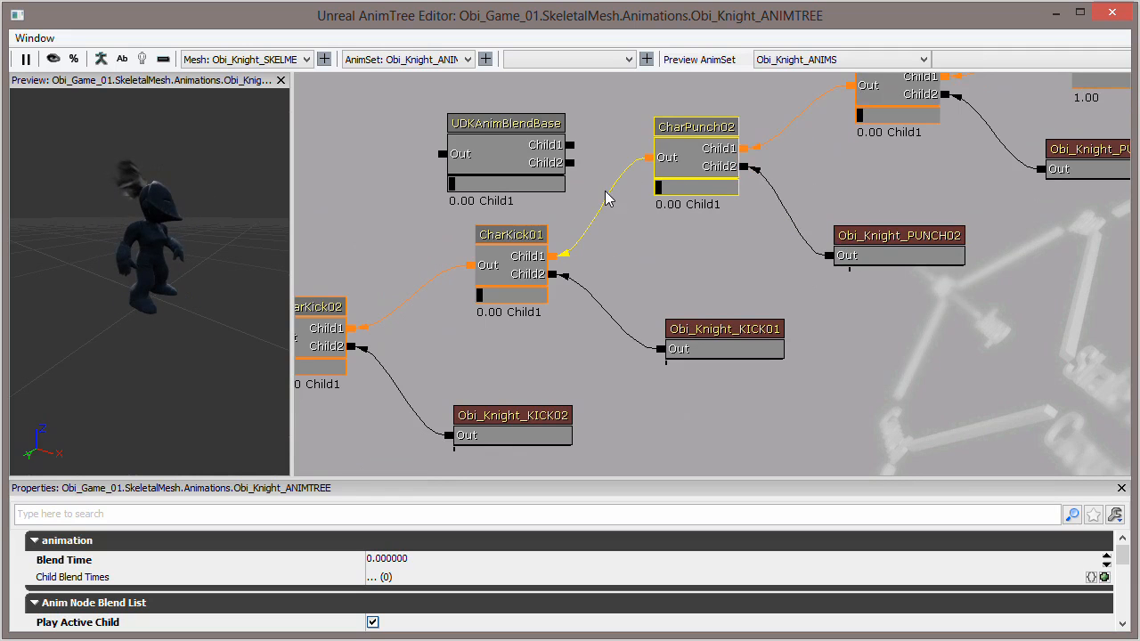
pyautogui.moveTo(632, 269); pyautogui.dragTo(719, 244)
pyautogui.moveTo(593, 261); pyautogui.dragTo(559, 258)
pyautogui.moveTo(546, 315); pyautogui.dragTo(678, 211)
pyautogui.moveTo(518, 233); pyautogui.dragTo(470, 226)
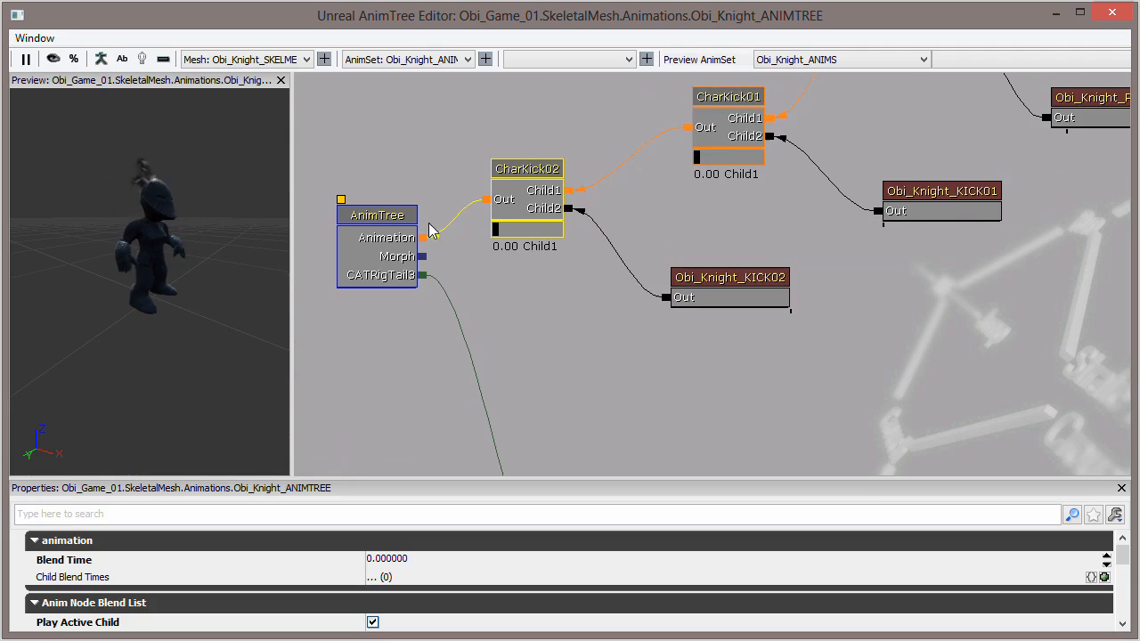
pyautogui.moveTo(678, 212); pyautogui.dragTo(586, 386)
pyautogui.moveTo(725, 156); pyautogui.dragTo(691, 127)
# - Compare the Blend Time, Play Active Child and Node Name properties of the UDKAnimBlendBase node with those of CharPunch02
pyautogui.click(594, 158)
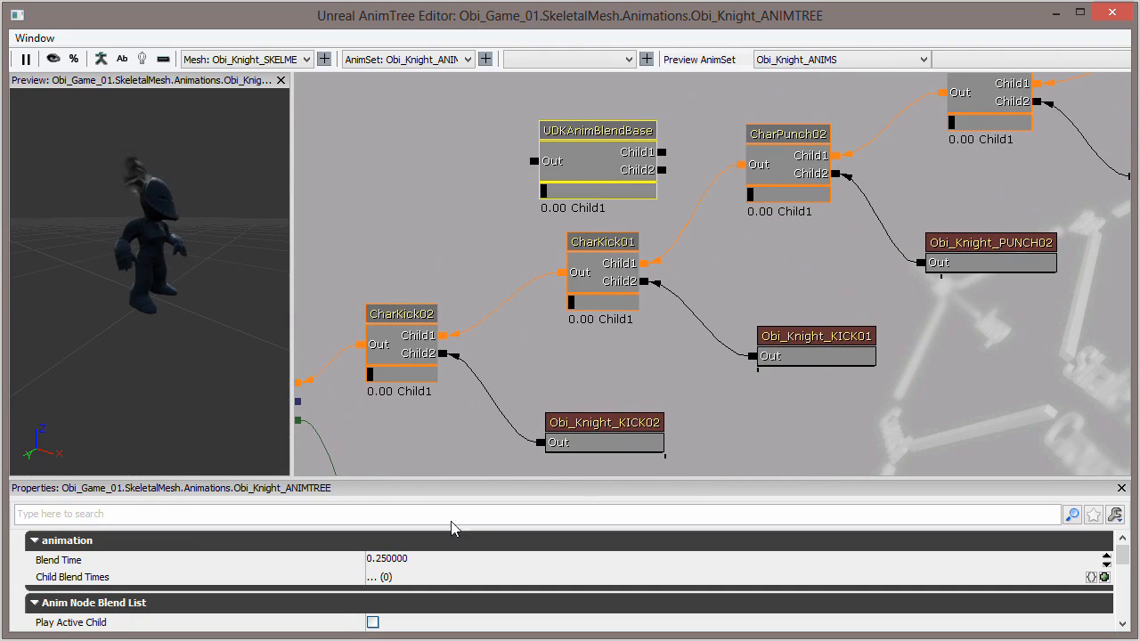
pyautogui.moveTo(460, 480); pyautogui.dragTo(476, 246)
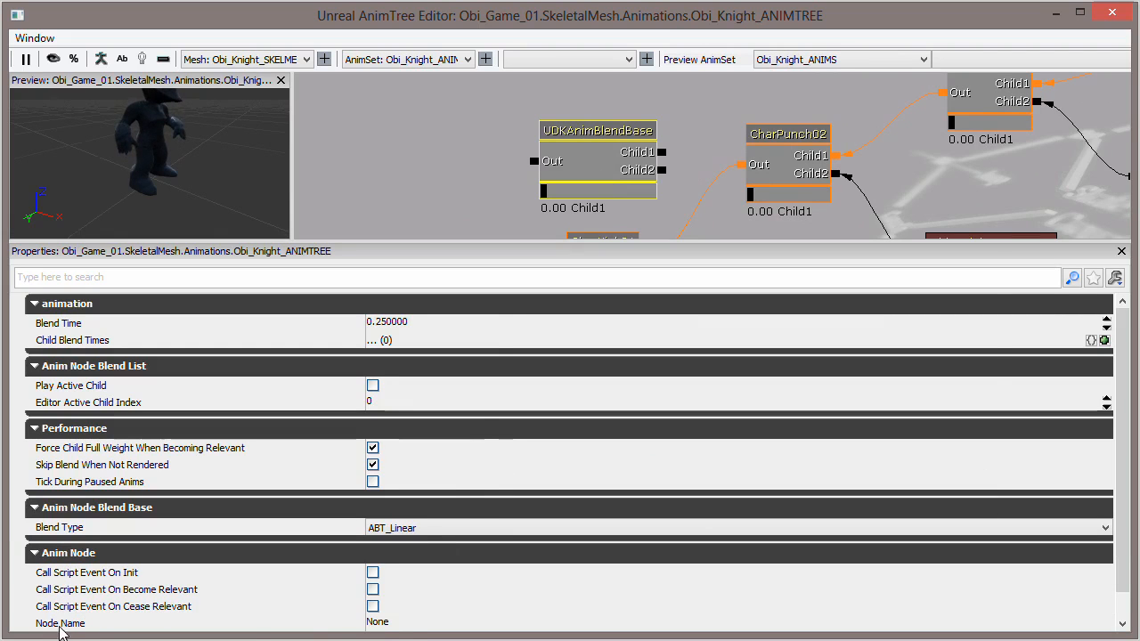
pyautogui.click(396, 623)
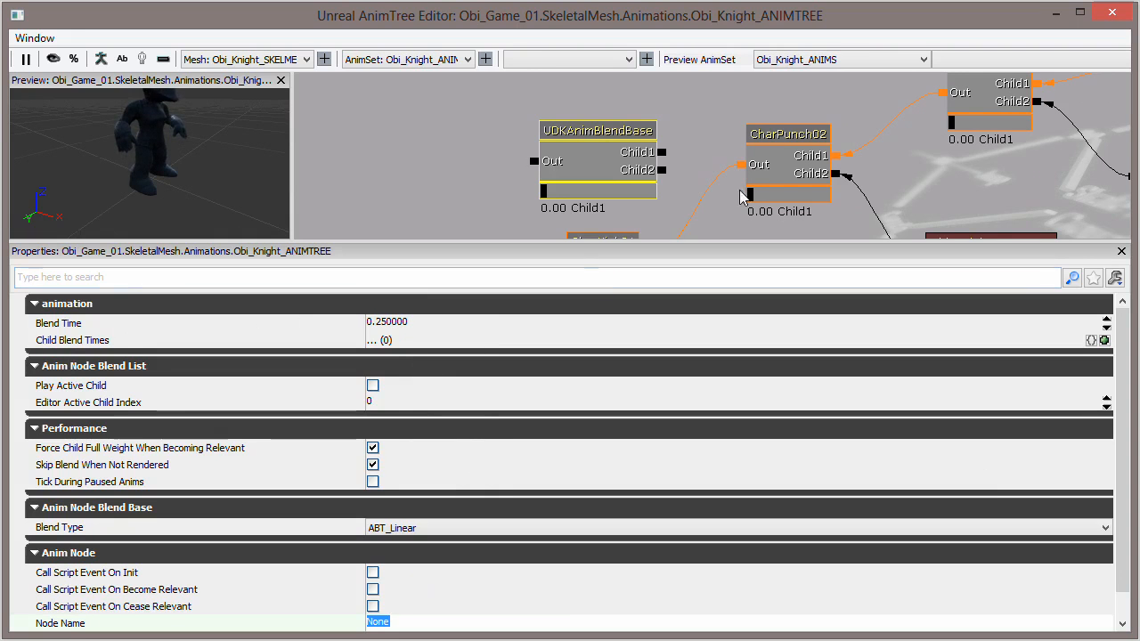
pyautogui.moveTo(696, 185); pyautogui.dragTo(681, 161)
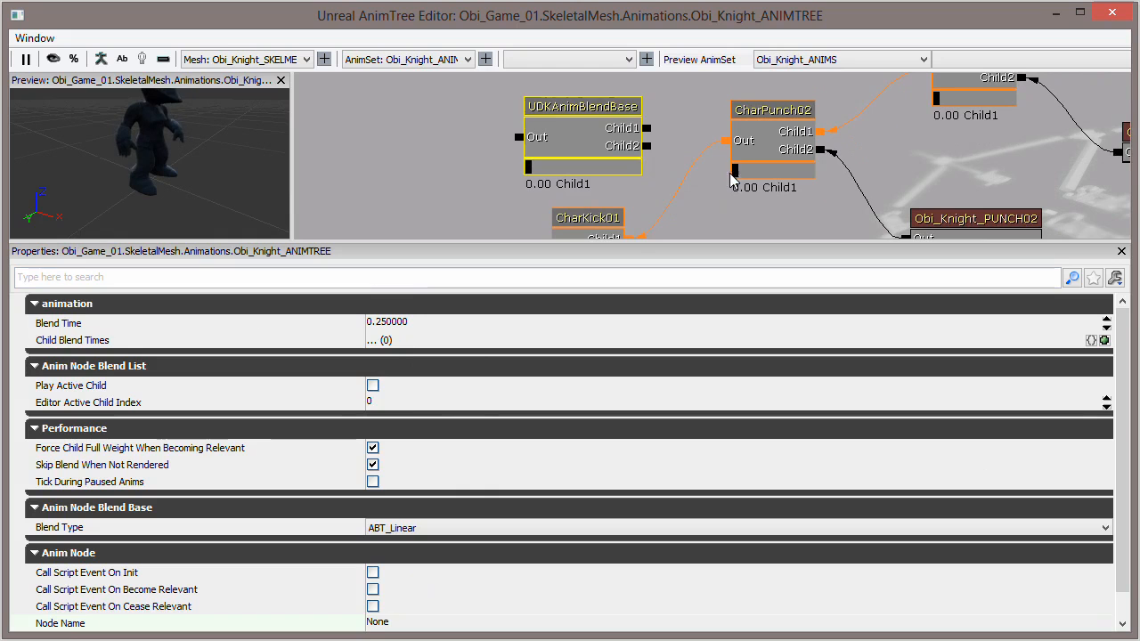
pyautogui.click(762, 145)
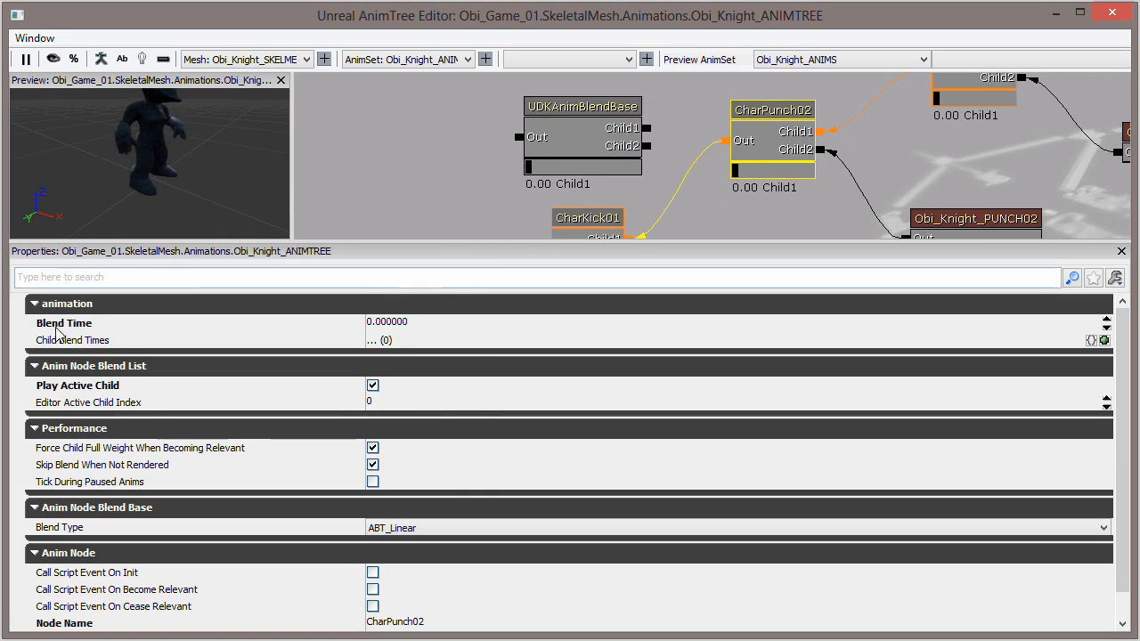
pyautogui.click(525, 129)
pyautogui.click(757, 146)
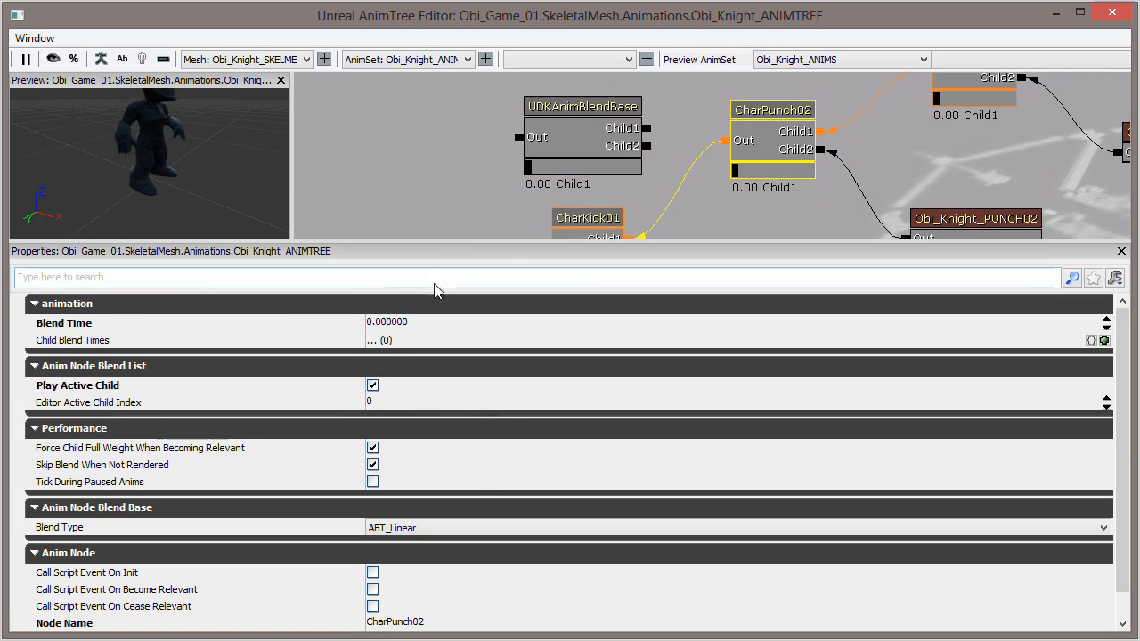
pyautogui.click(521, 129)
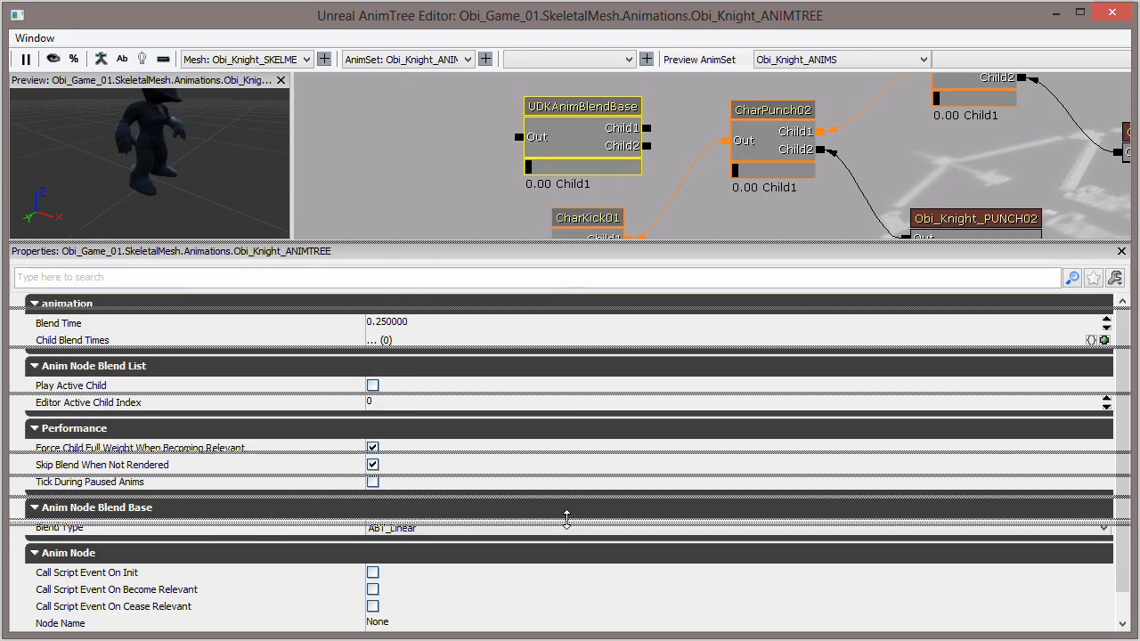
pyautogui.moveTo(566, 242); pyautogui.dragTo(519, 470)
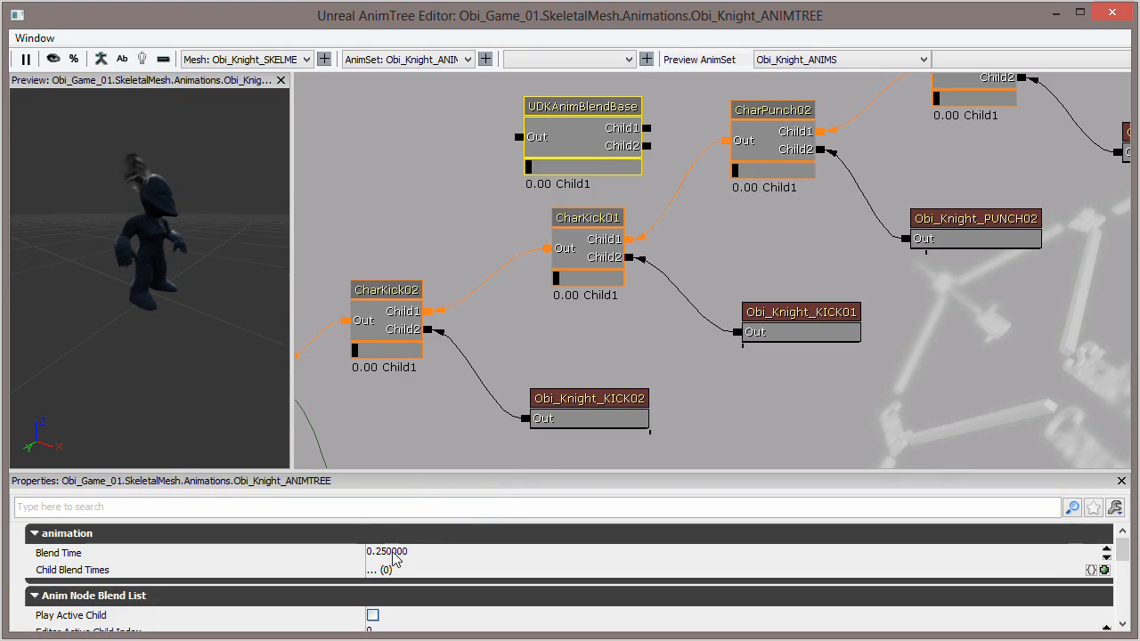
# - Close the Obi_Knight_ANIMTREE editor, discarding the unlinked UDKAnimBlendBase node
pyautogui.moveTo(522, 358); pyautogui.dragTo(527, 314)
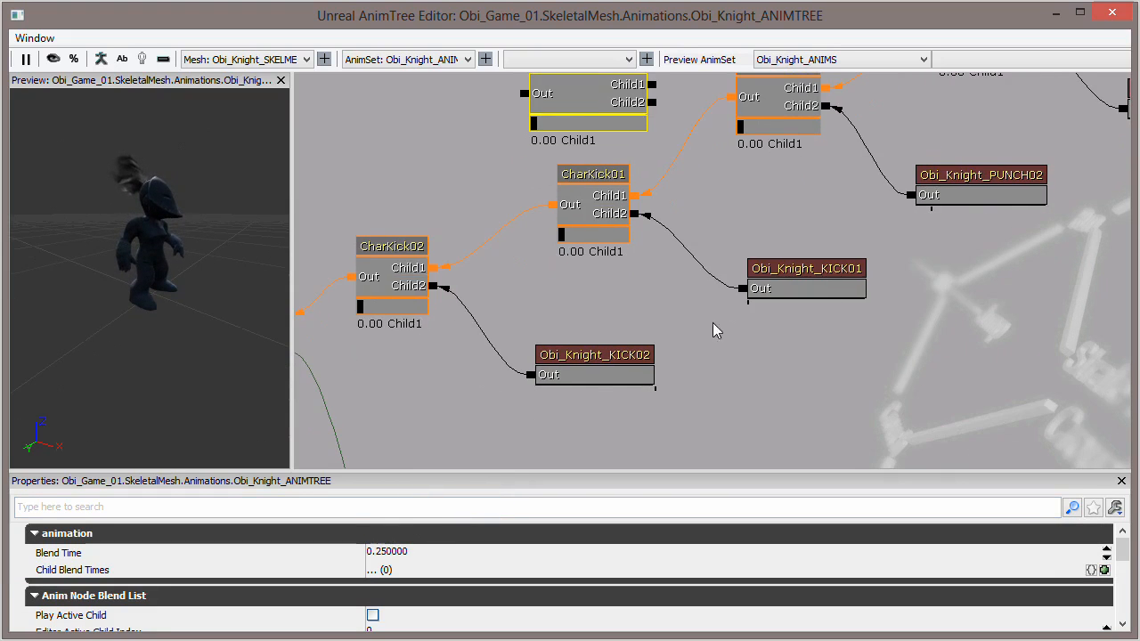
pyautogui.moveTo(636, 325); pyautogui.dragTo(583, 179)
pyautogui.moveTo(655, 290); pyautogui.dragTo(683, 227)
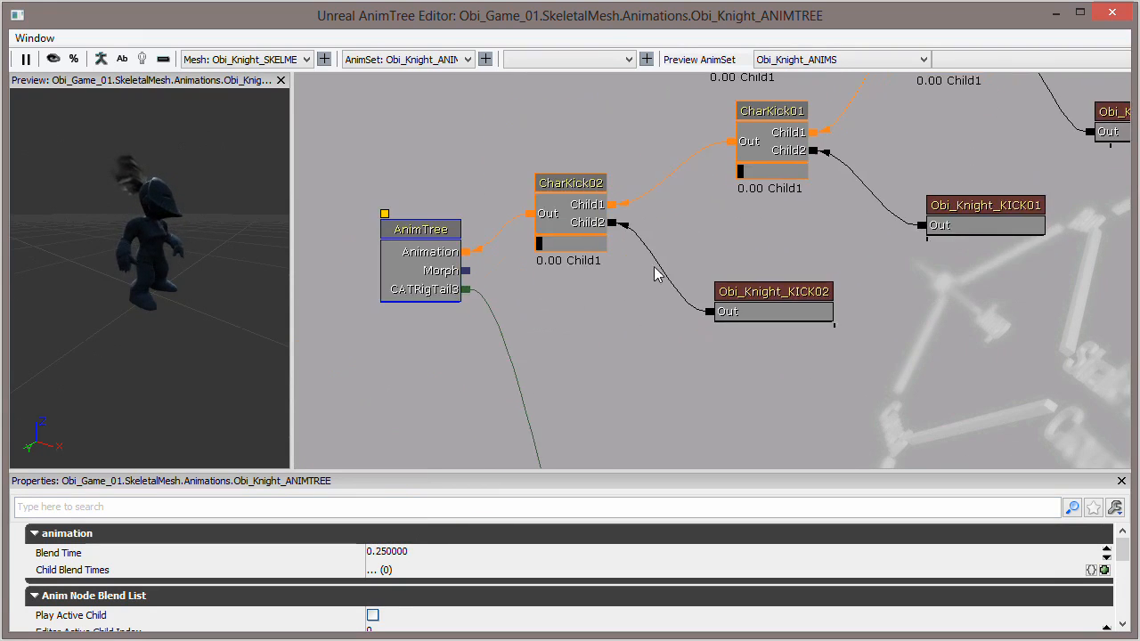
pyautogui.moveTo(600, 317); pyautogui.dragTo(576, 313)
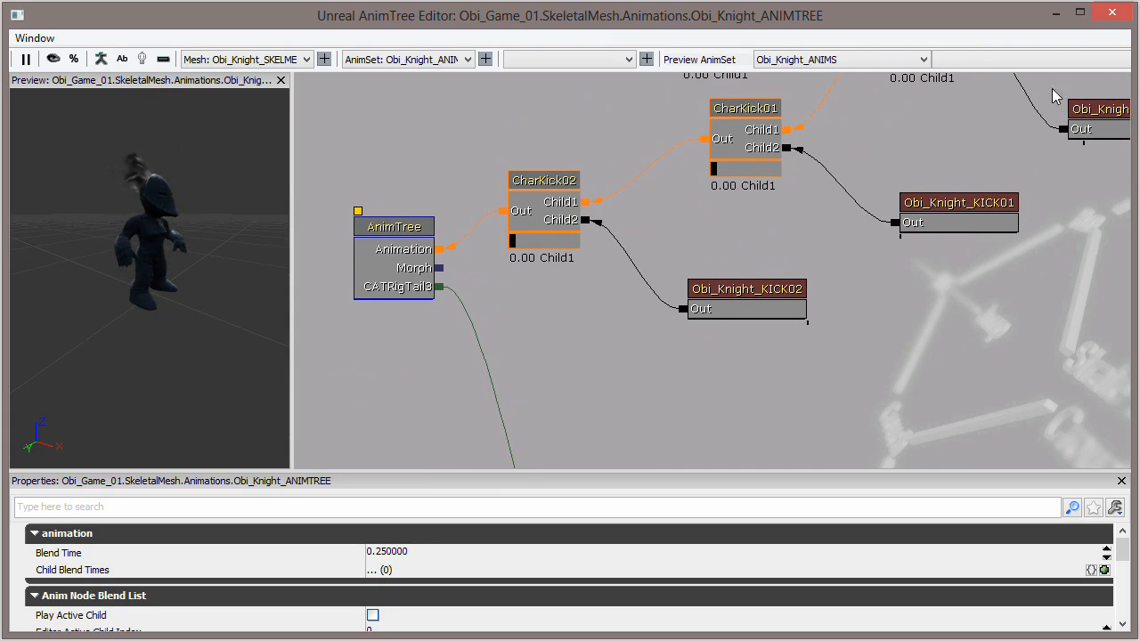
pyautogui.click(1111, 12)
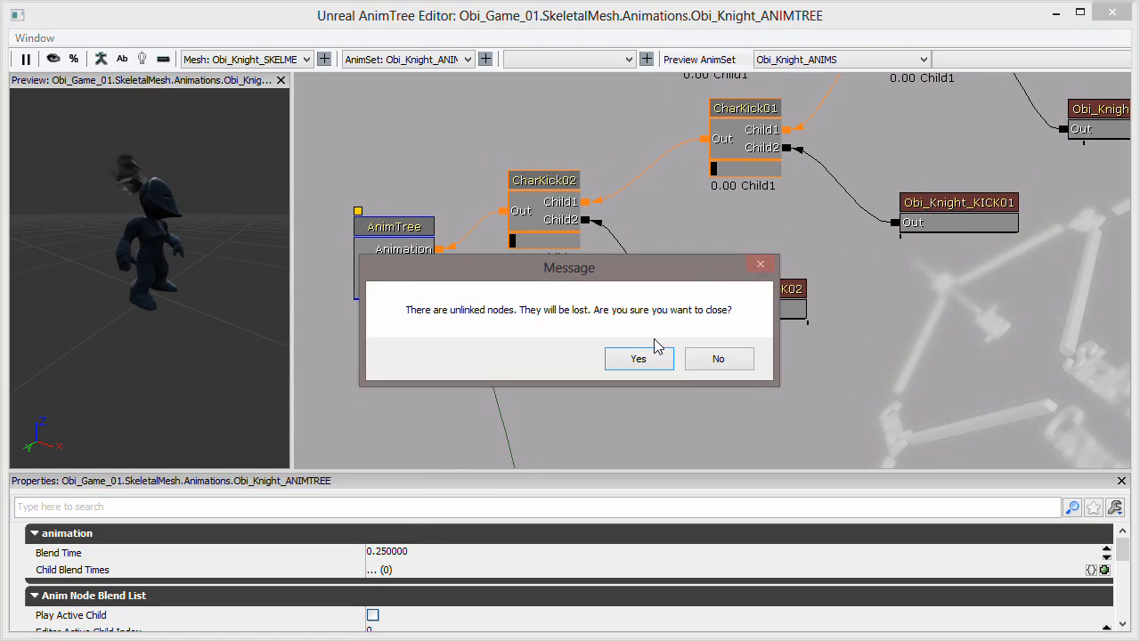
pyautogui.click(719, 358)
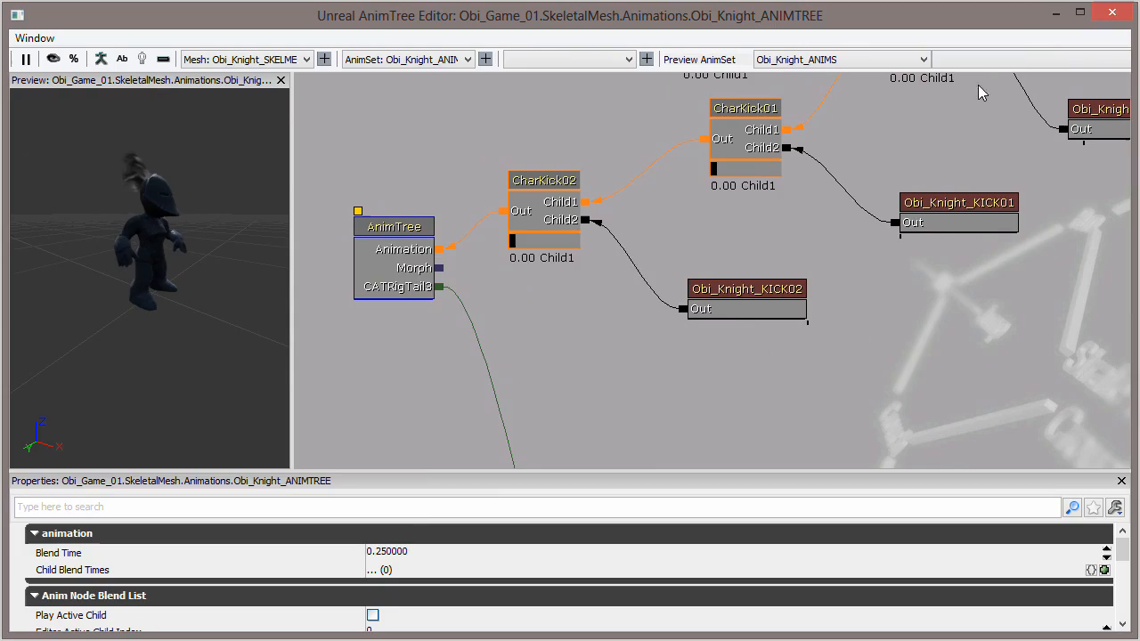
pyautogui.click(1111, 12)
pyautogui.click(647, 356)
pyautogui.moveTo(642, 345); pyautogui.dragTo(631, 337)
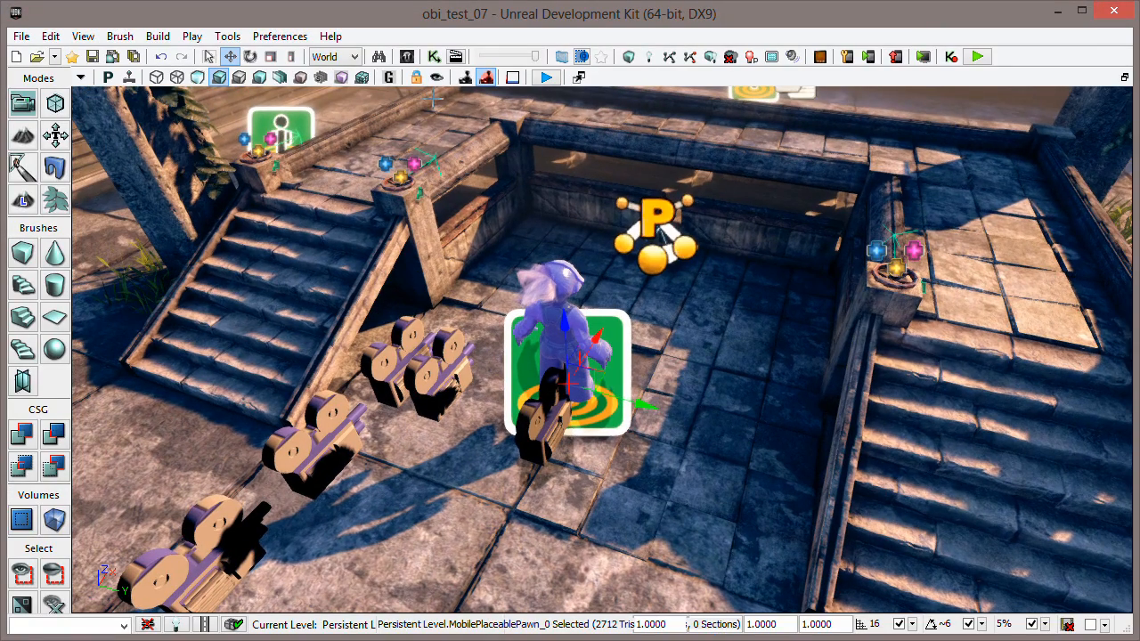
# - Open UnrealKismet's Main_Sequence and locate the Switch that feeds the two Set Active Anim Child branches
pyautogui.click(433, 57)
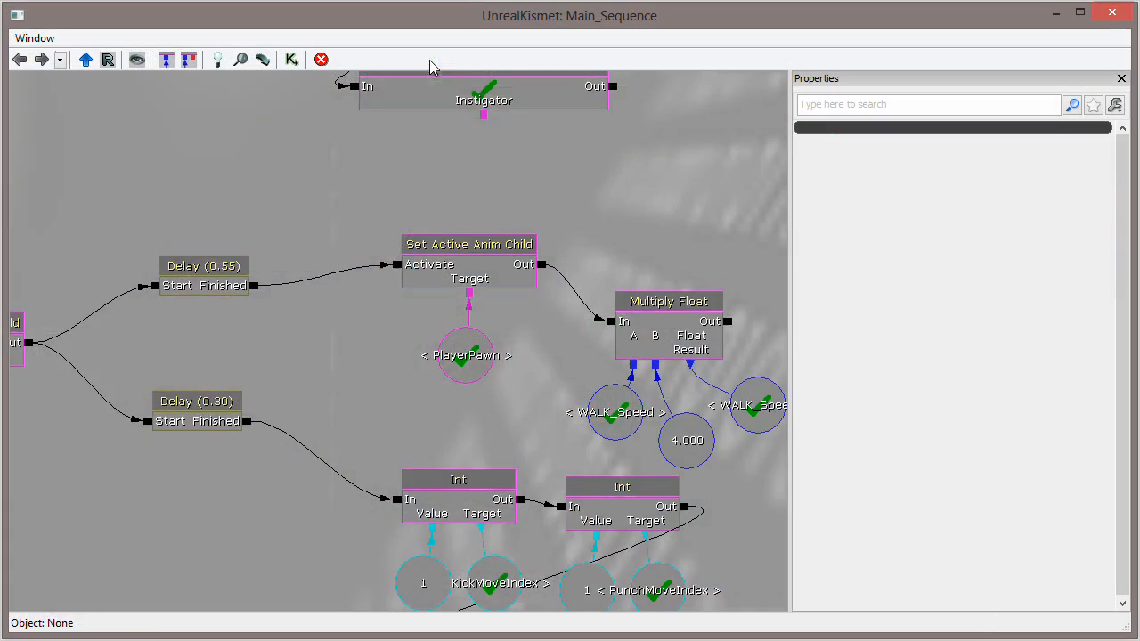
pyautogui.scroll(-9, 337, 388)
pyautogui.moveTo(272, 239); pyautogui.dragTo(392, 311)
pyautogui.scroll(3, 375, 304)
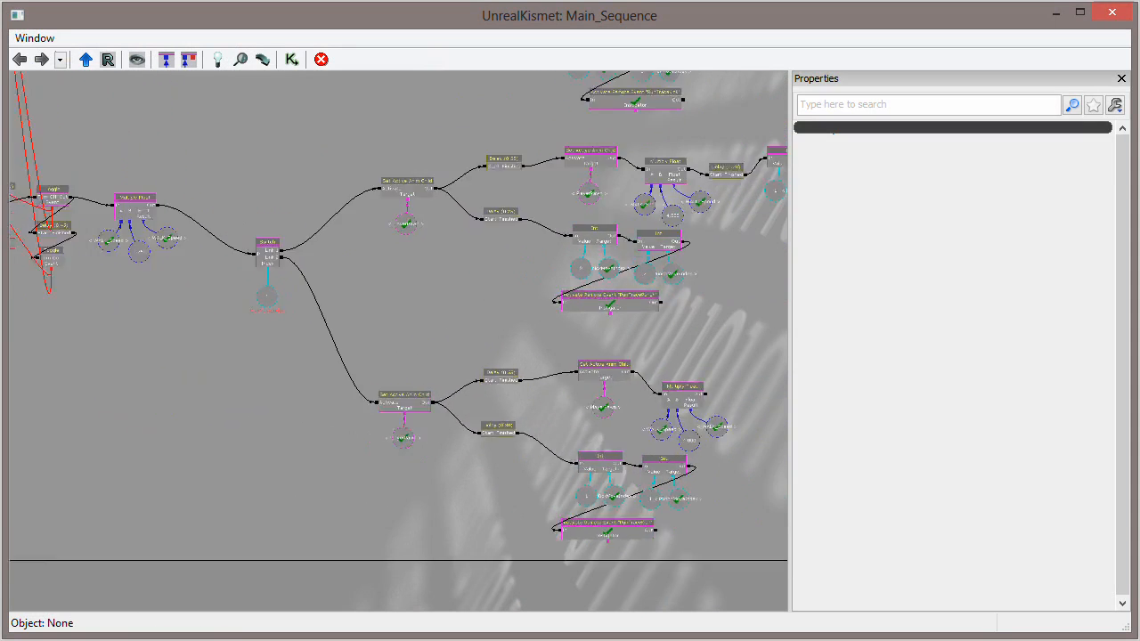
# - Examine the KickMoveIndex Switch and the Set Active Anim Child, Delay and Int actions on both of its branches
pyautogui.moveTo(363, 268); pyautogui.dragTo(553, 309)
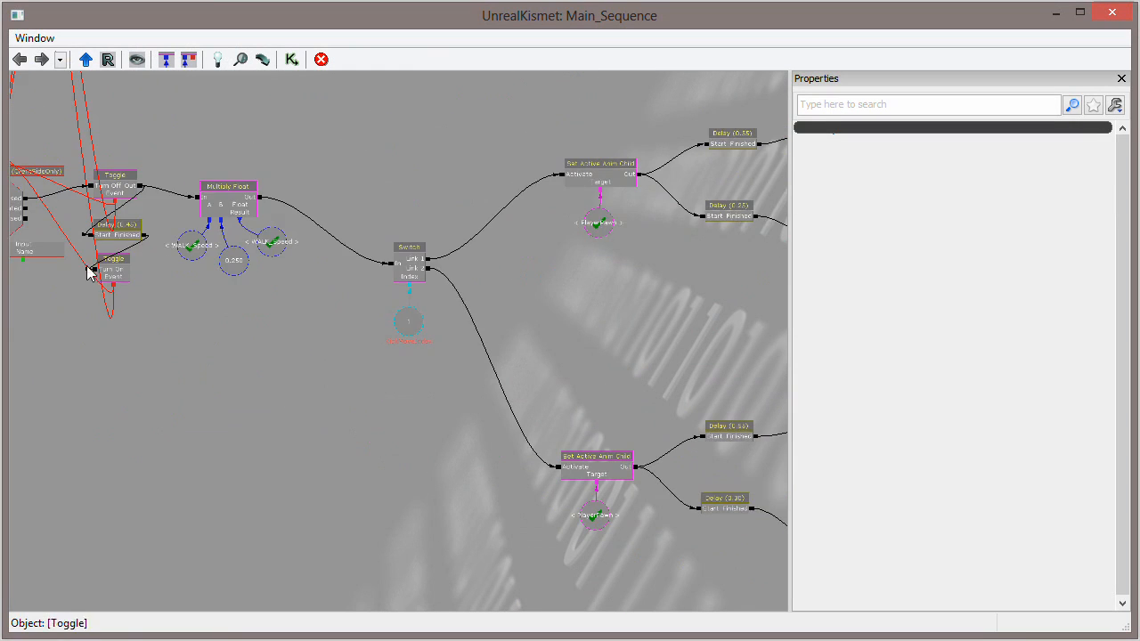
pyautogui.moveTo(182, 357); pyautogui.dragTo(311, 379)
pyautogui.moveTo(664, 344); pyautogui.dragTo(267, 330)
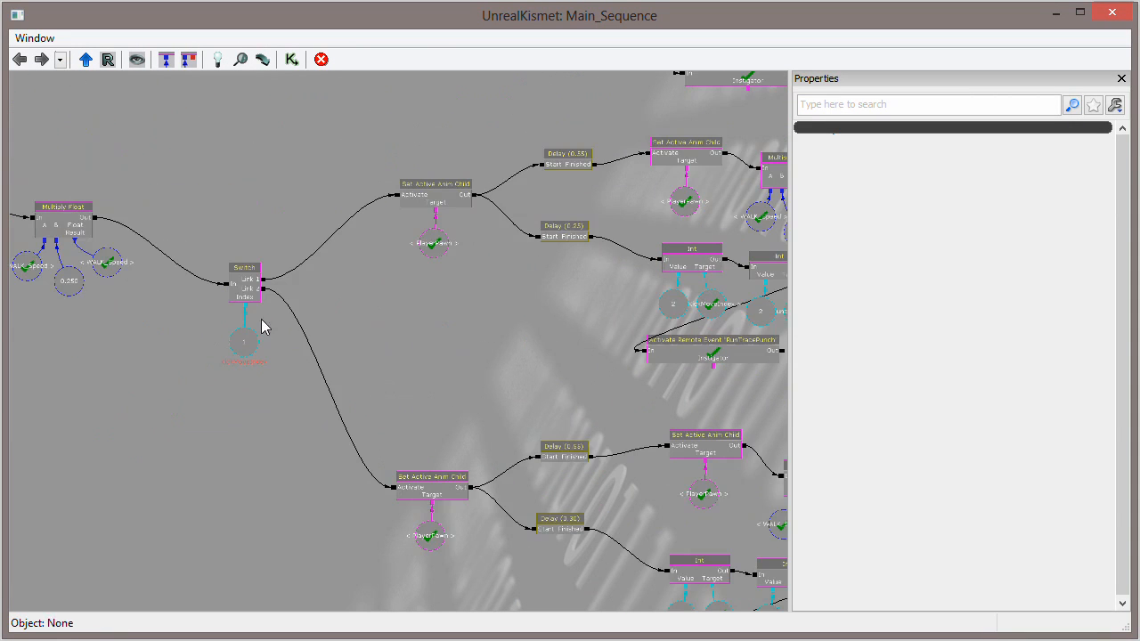
pyautogui.moveTo(476, 361); pyautogui.dragTo(325, 327)
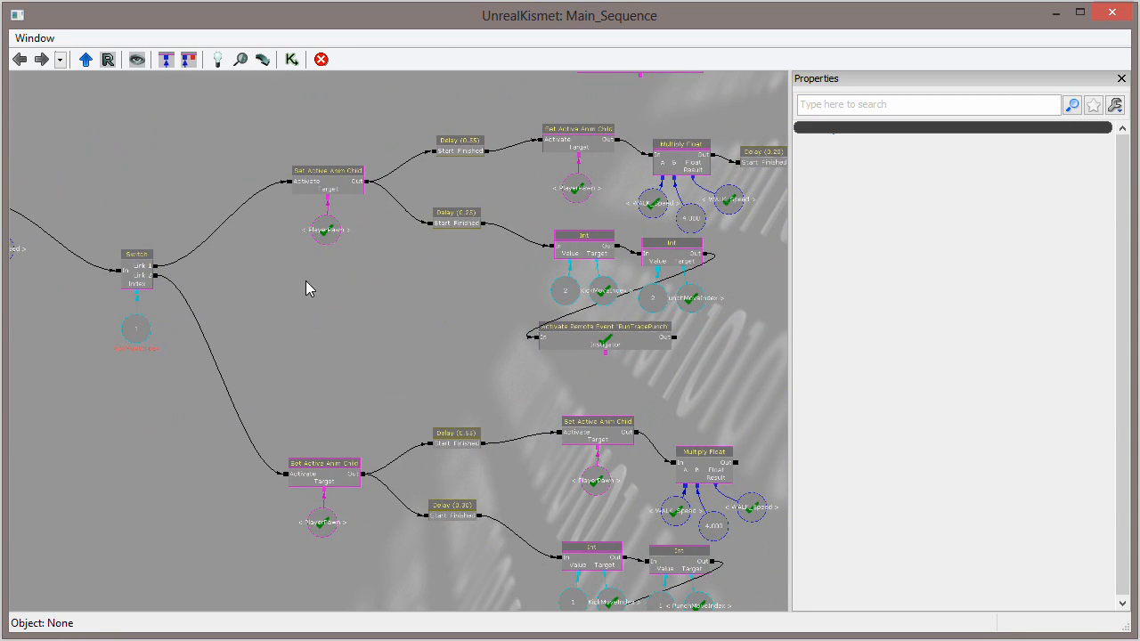
pyautogui.moveTo(393, 269); pyautogui.dragTo(562, 347)
pyautogui.scroll(2, 522, 320)
pyautogui.scroll(2, 562, 346)
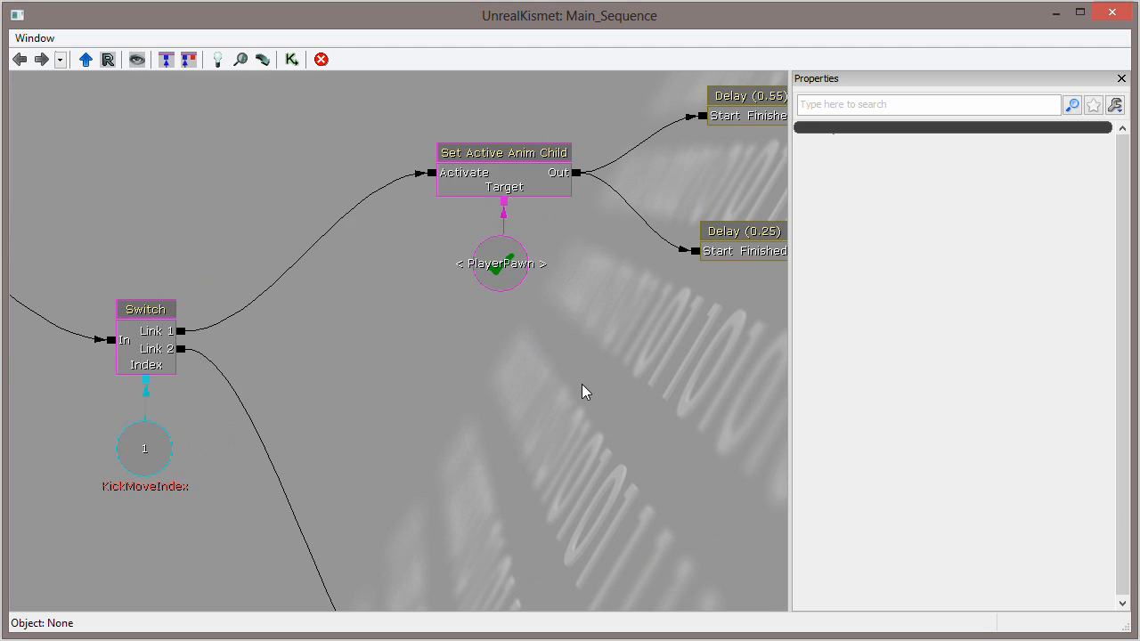
# - Add a Pawn Anim action between the two Set Active Anim Child branches of the KickMoveIndex Switch
pyautogui.moveTo(529, 395); pyautogui.dragTo(480, 257)
pyautogui.rightClick(520, 206)
pyautogui.moveTo(603, 187)
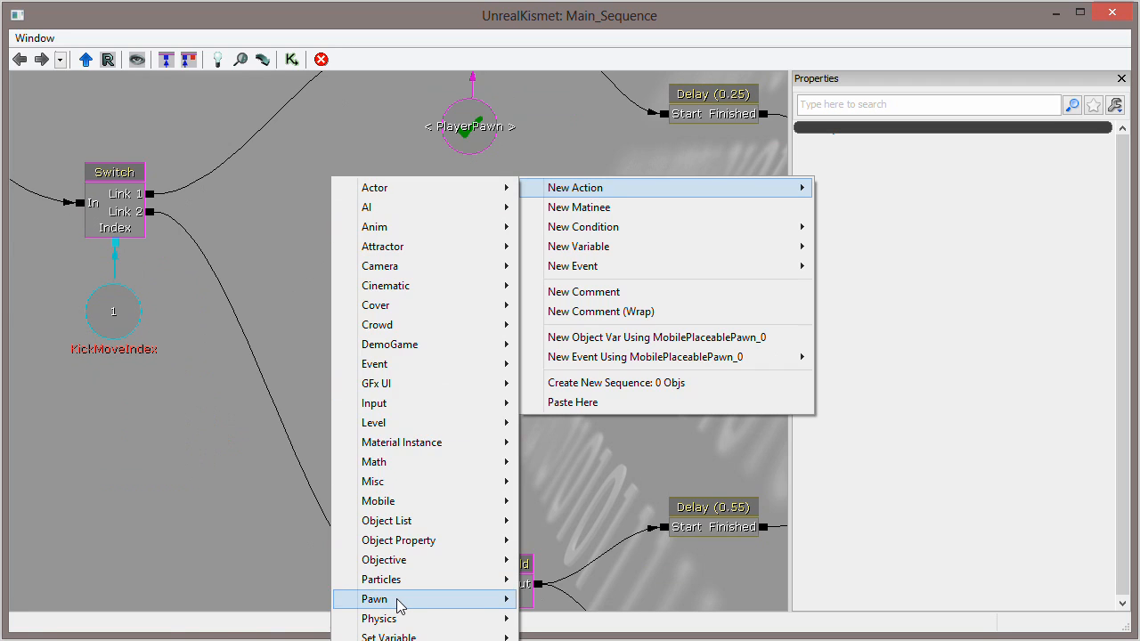
pyautogui.moveTo(398, 604)
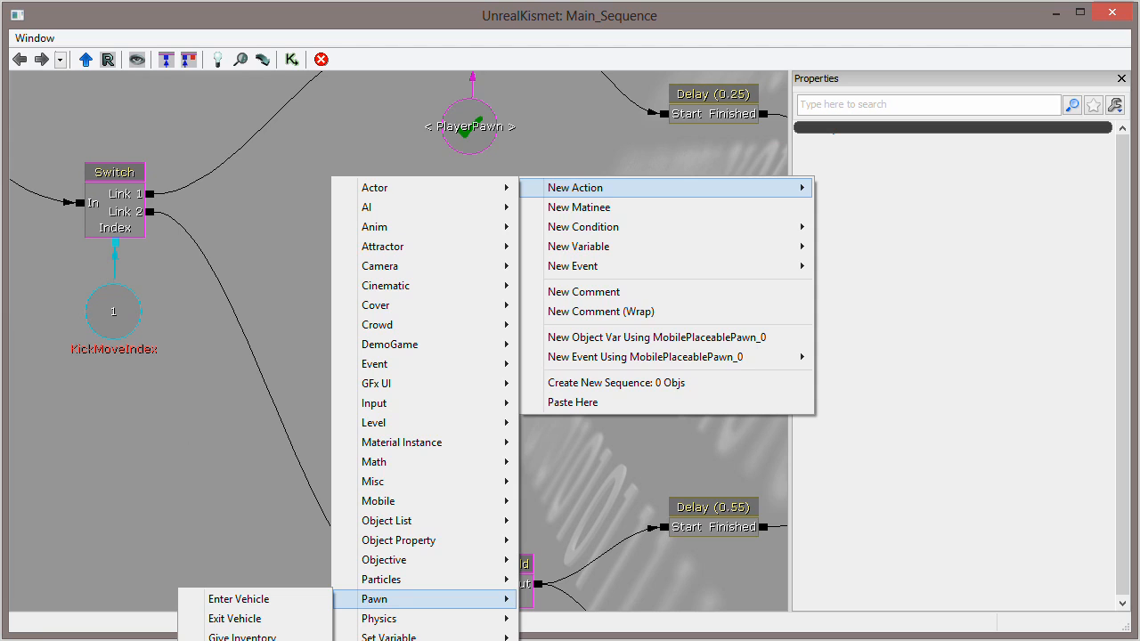
pyautogui.click(258, 640)
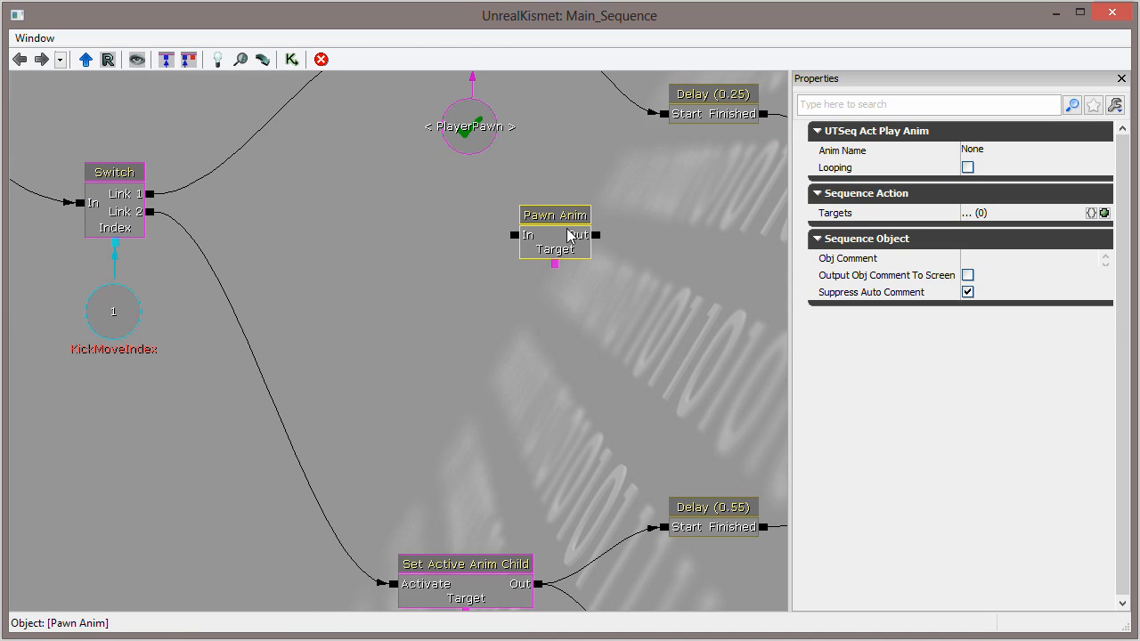
# - Delete the unconnected Pawn Anim action between the two branches of the KickMoveIndex Switch
pyautogui.moveTo(561, 238); pyautogui.dragTo(528, 264)
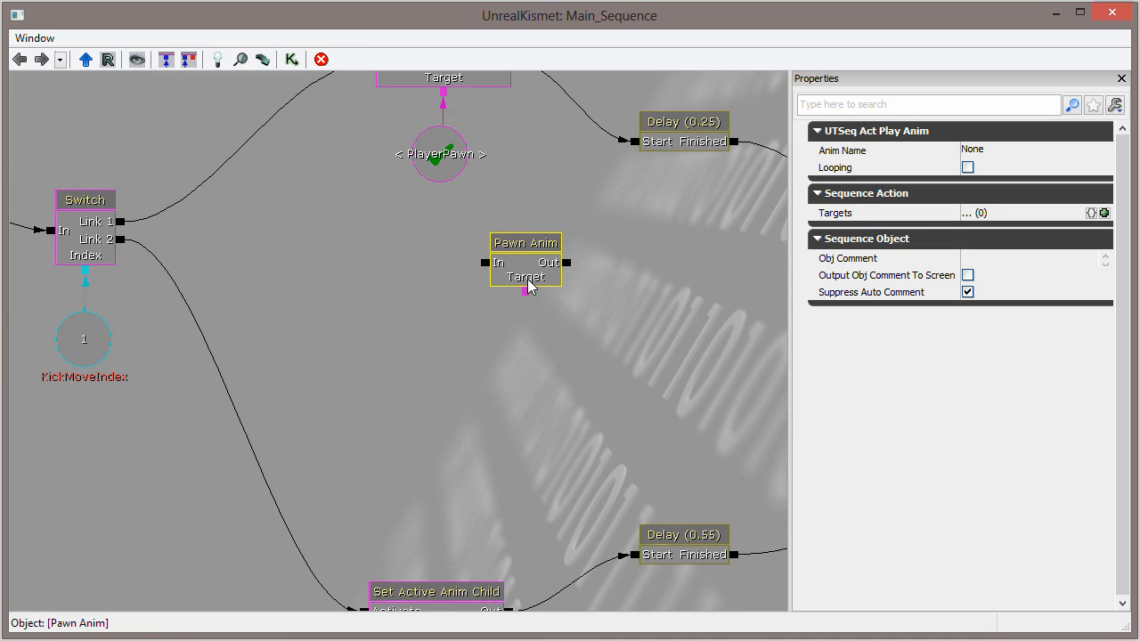
pyautogui.keyDown('ctrl'); pyautogui.moveTo(527, 256); pyautogui.dragTo(457, 256); pyautogui.keyUp('ctrl')
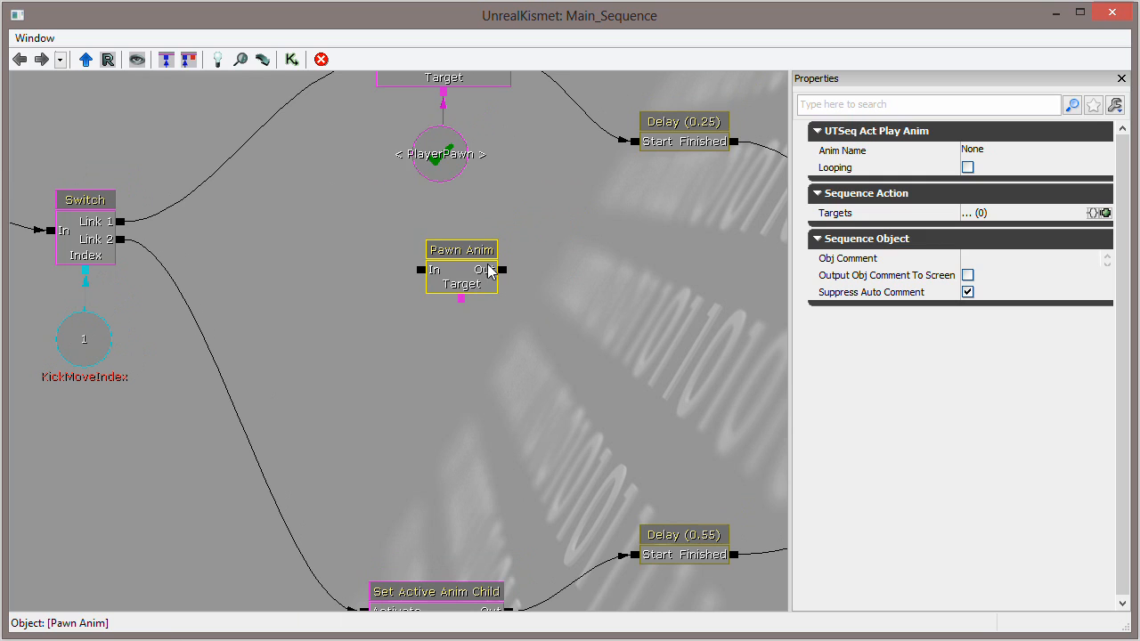
pyautogui.moveTo(579, 229); pyautogui.dragTo(589, 262)
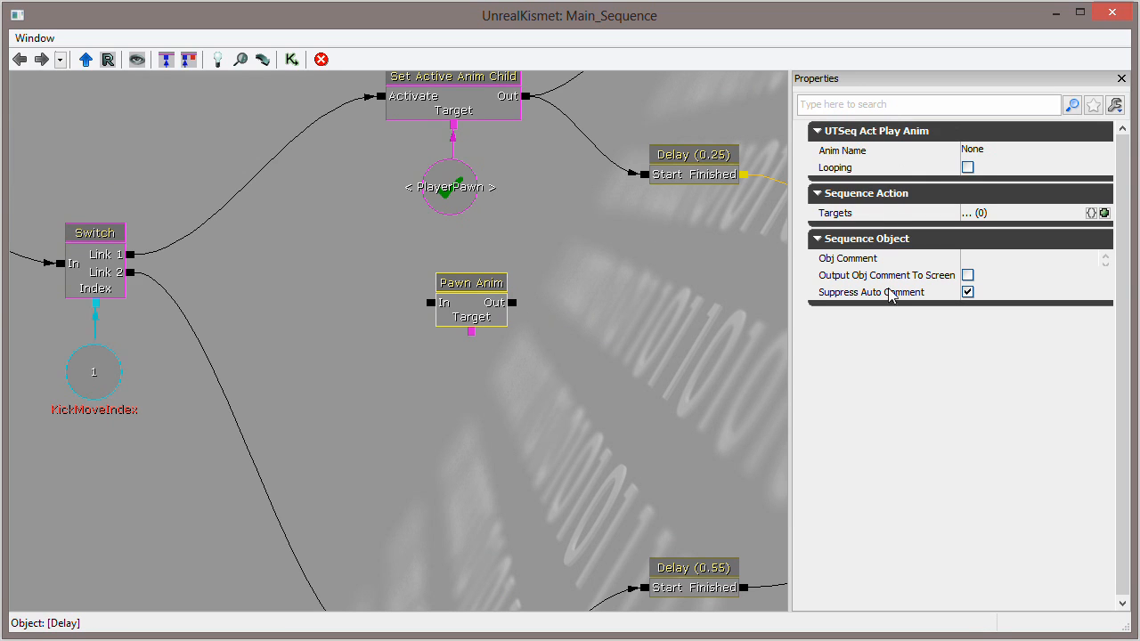
pyautogui.click(472, 302)
pyautogui.press('Delete')
# - Find the Set Active Anim Child action among the new Kismet actions without adding it
pyautogui.moveTo(535, 220); pyautogui.dragTo(546, 297)
pyautogui.click(484, 198)
pyautogui.click(427, 303)
pyautogui.moveTo(371, 315); pyautogui.dragTo(419, 295)
pyautogui.click(481, 201)
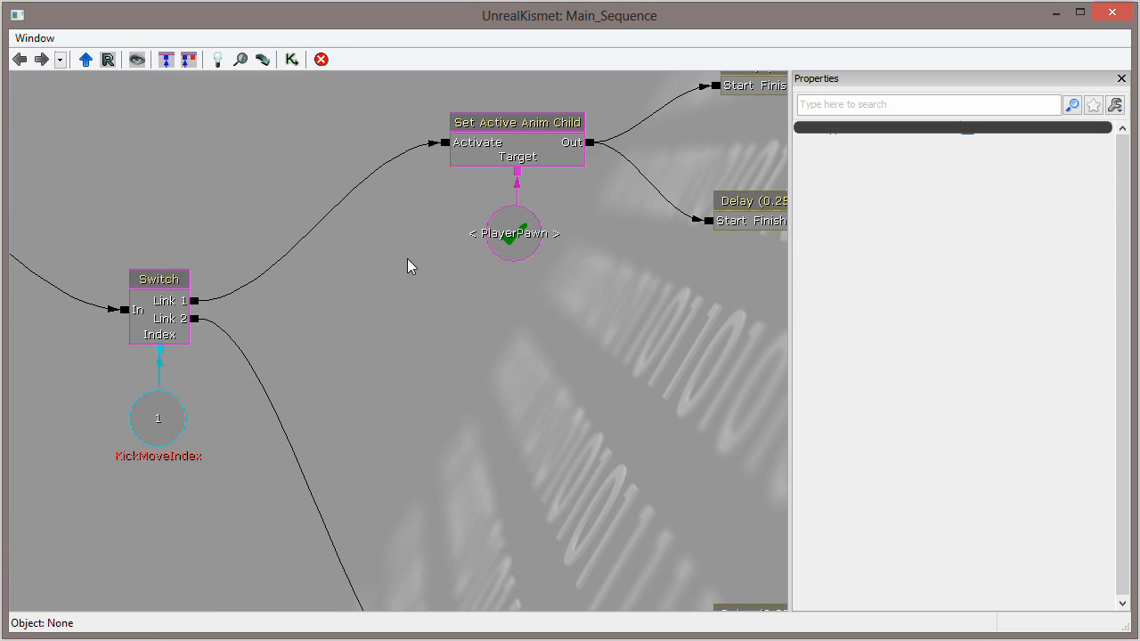
pyautogui.rightClick(409, 235)
pyautogui.moveTo(485, 251)
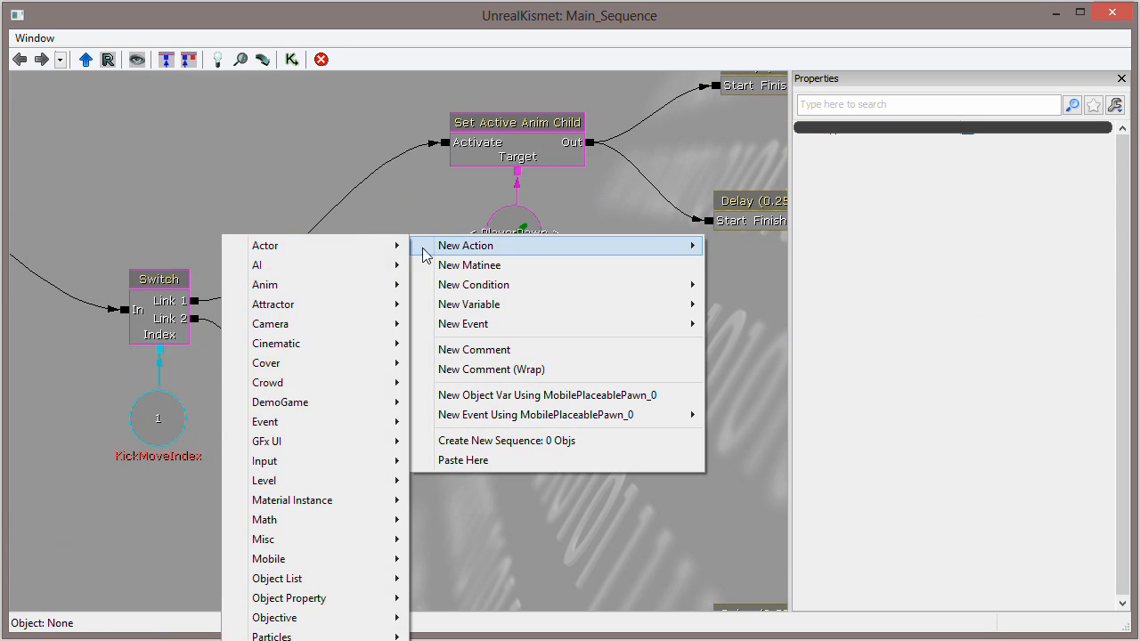
pyautogui.moveTo(349, 448)
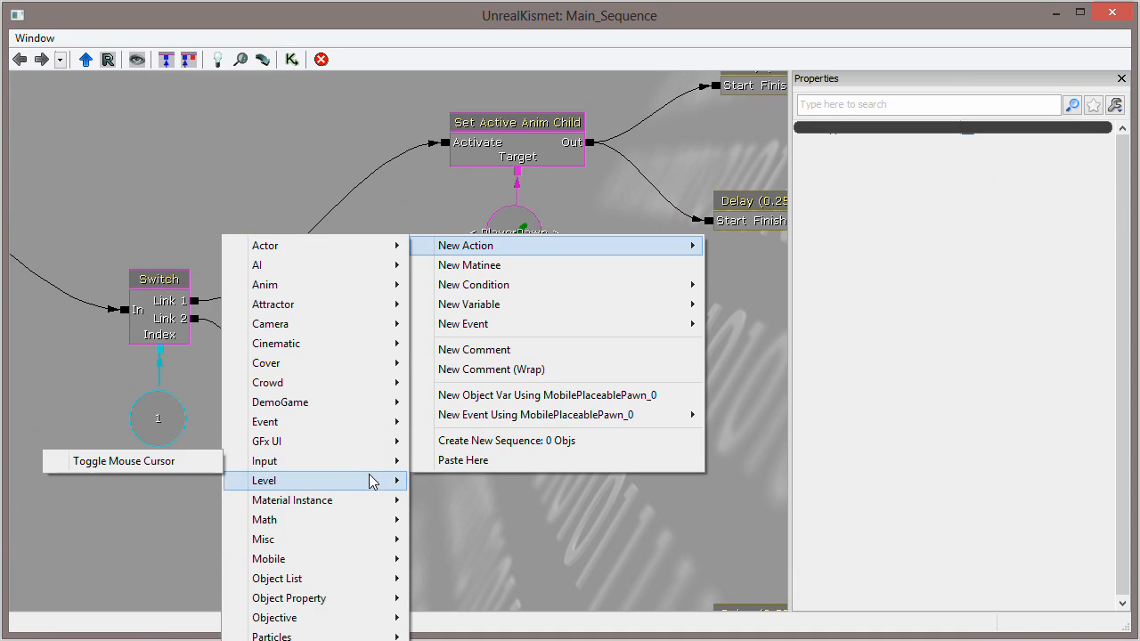
pyautogui.moveTo(311, 542)
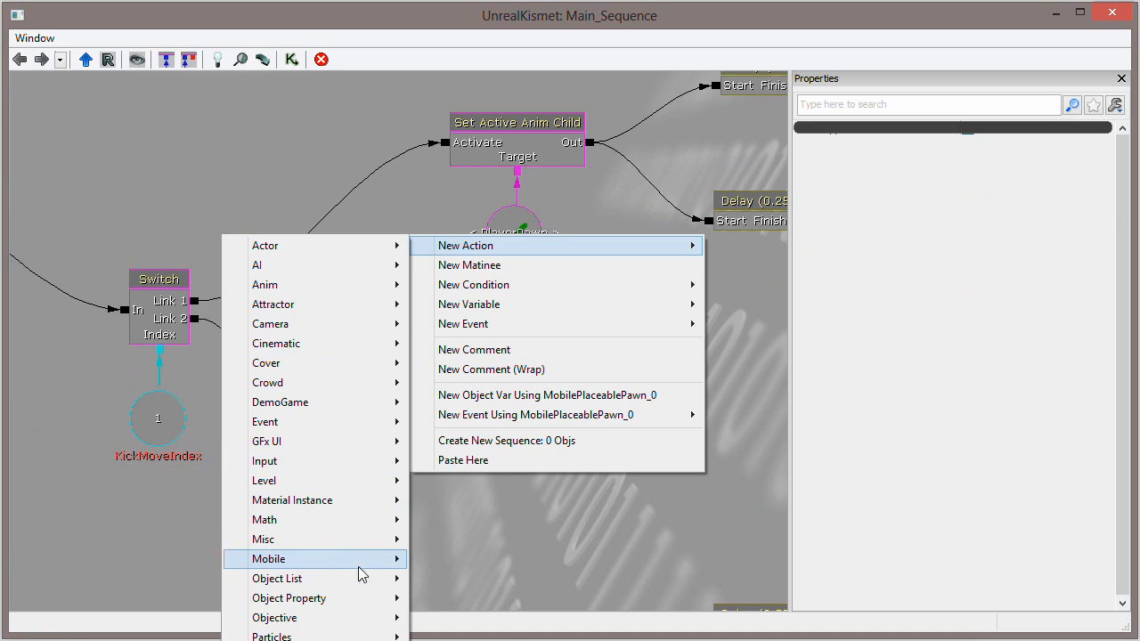
pyautogui.moveTo(305, 287)
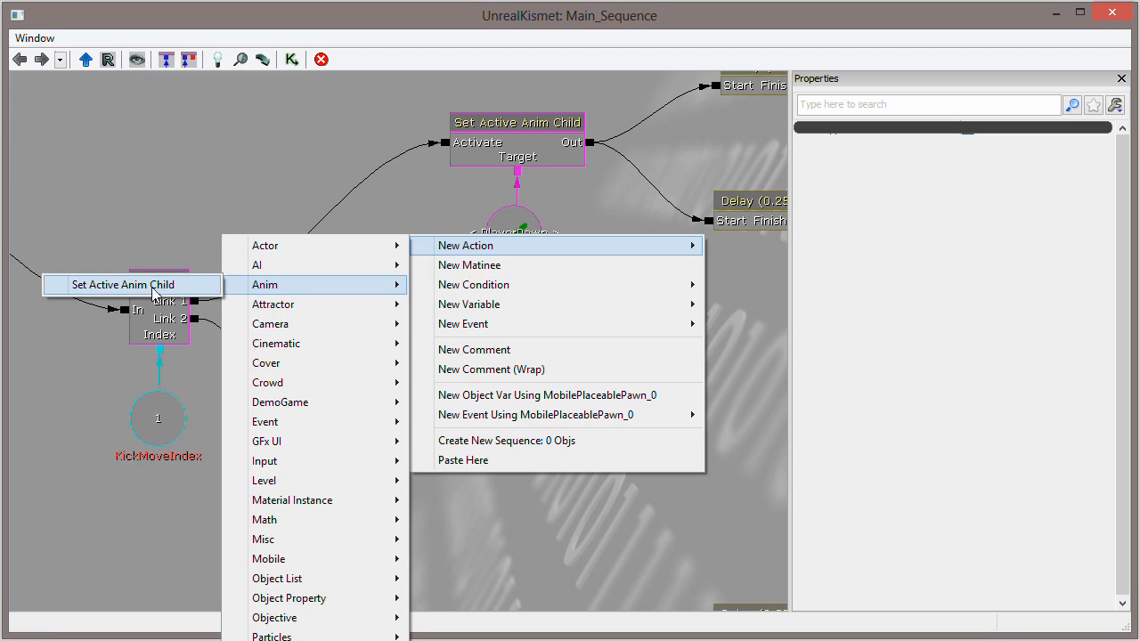
pyautogui.click(436, 204)
# - Examine the Set Active Anim Child action on the Switch's Link 1 output and the PlayerPawn variable it targets
pyautogui.moveTo(653, 291); pyautogui.dragTo(479, 358)
pyautogui.click(406, 162)
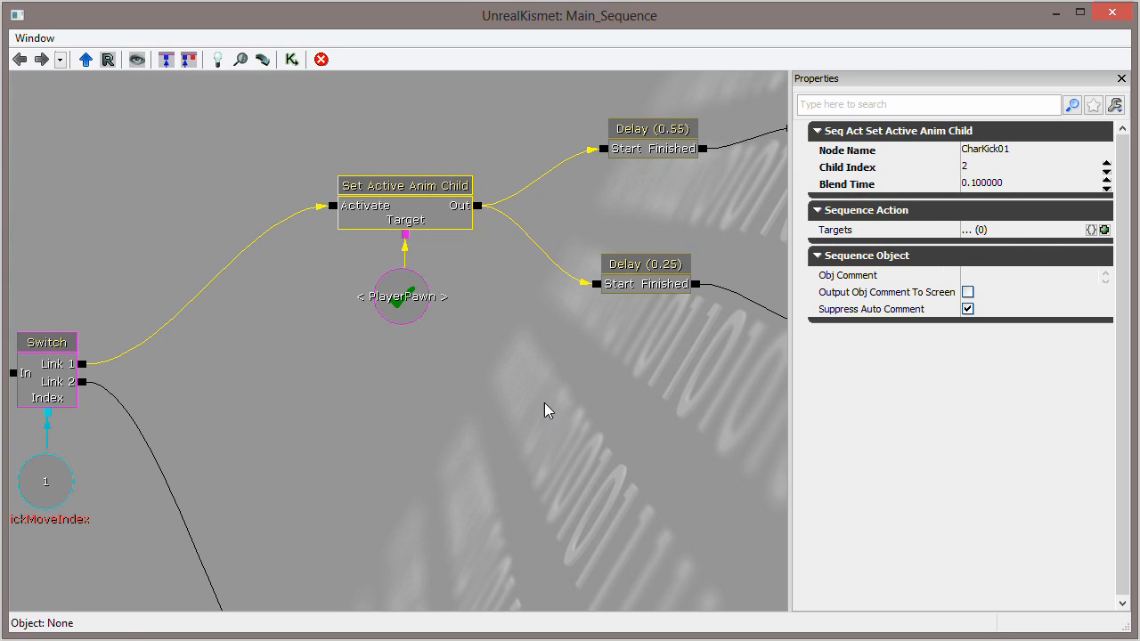
pyautogui.moveTo(438, 433); pyautogui.dragTo(542, 393)
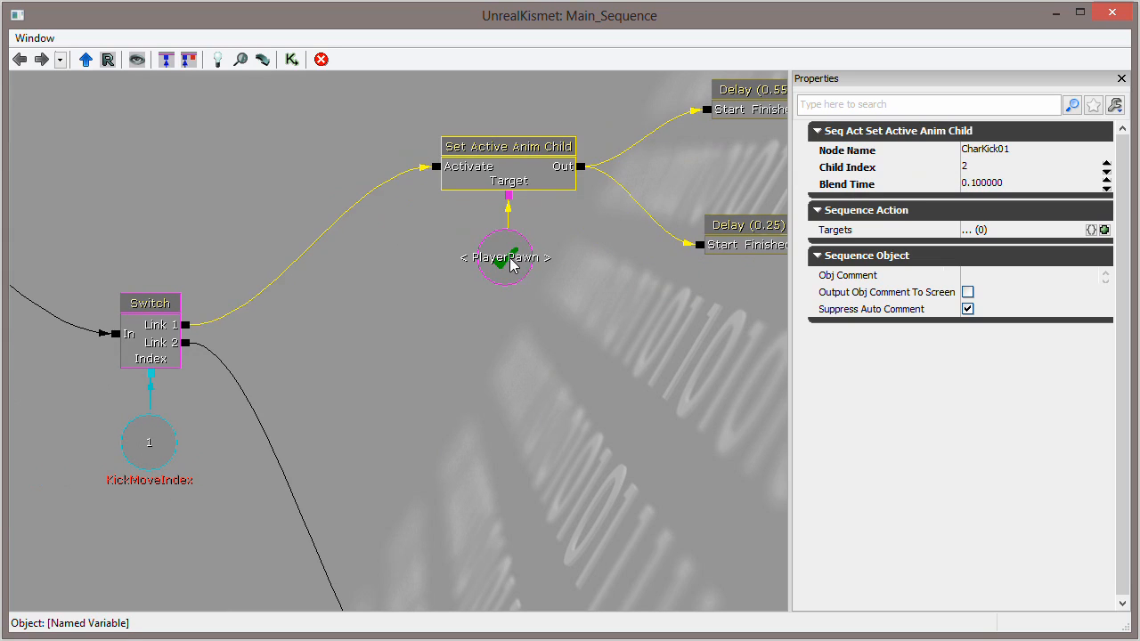
pyautogui.click(510, 258)
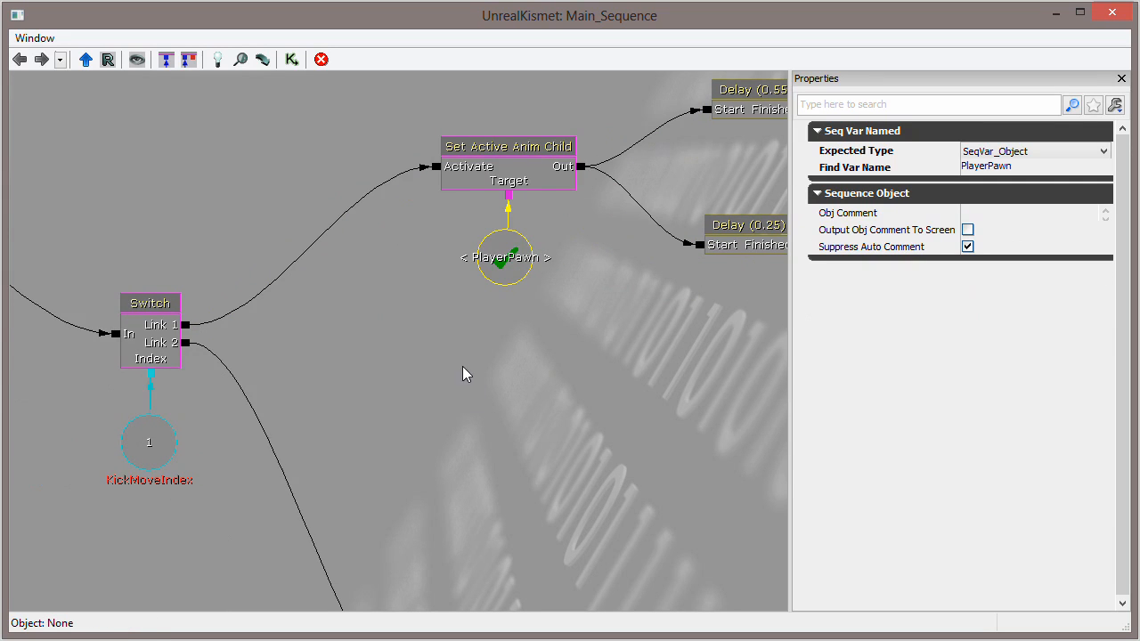
pyautogui.scroll(-2, 447, 359)
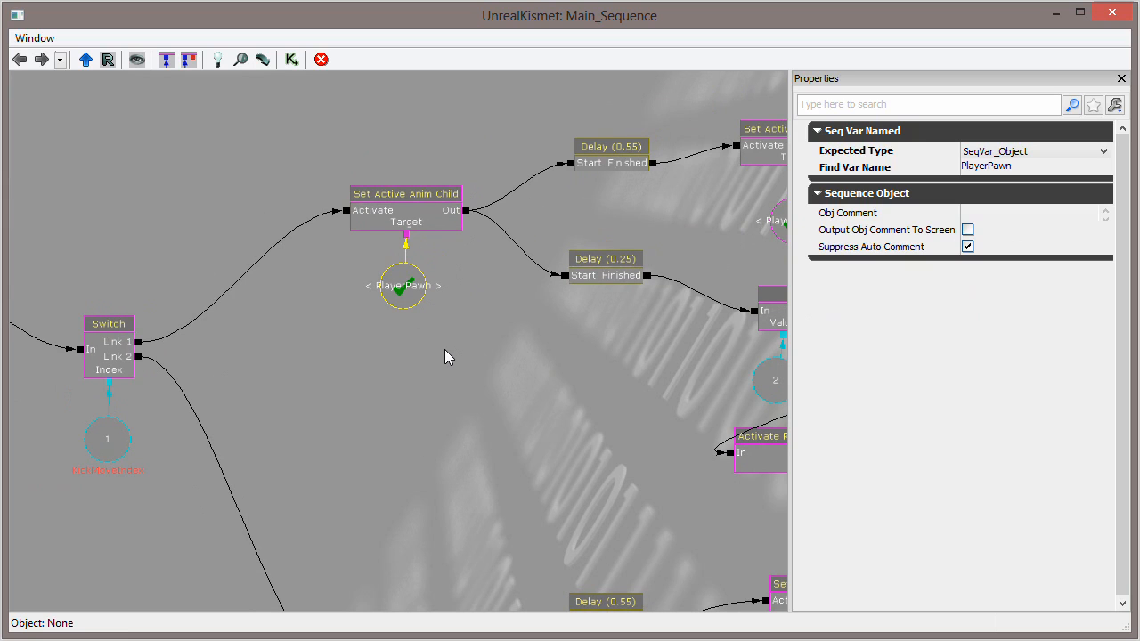
pyautogui.scroll(2, 478, 347)
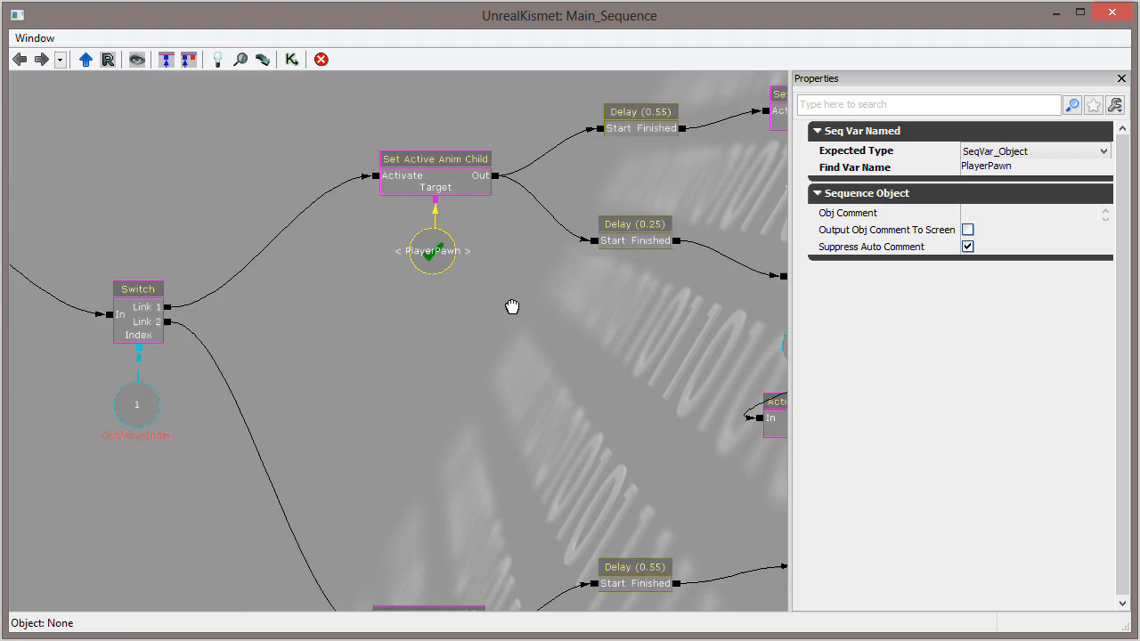
pyautogui.moveTo(435, 294); pyautogui.dragTo(519, 309)
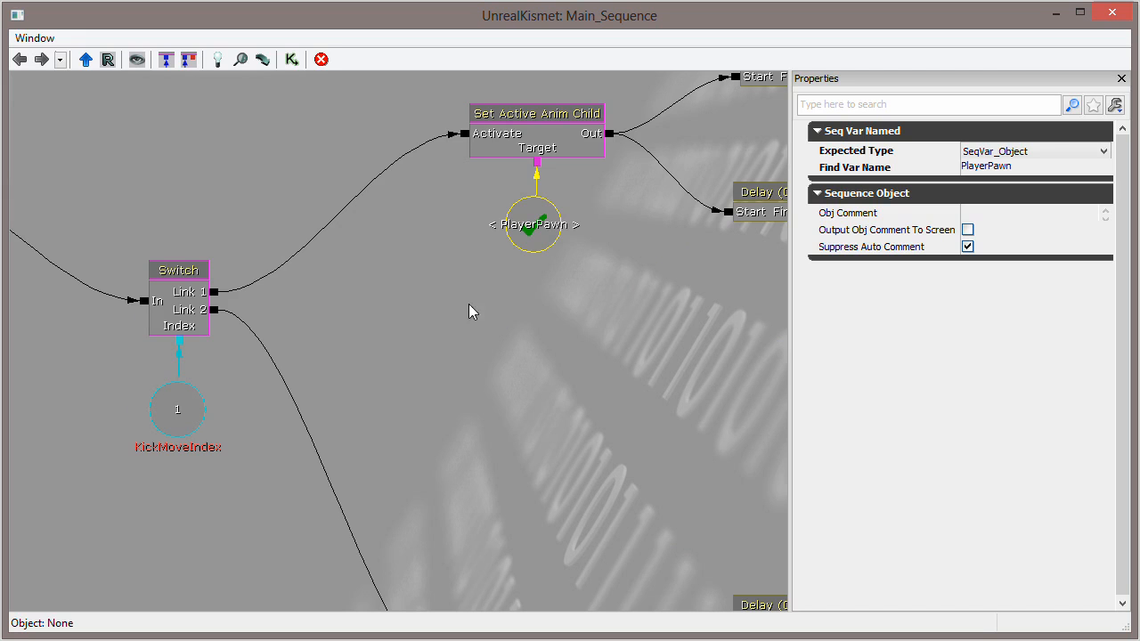
# - Trace the Delay branches after the kick's Set Active Anim Child through to the RunTracePunch remote event and inspect that event
pyautogui.moveTo(415, 331); pyautogui.dragTo(255, 394)
pyautogui.scroll(-2, 252, 394)
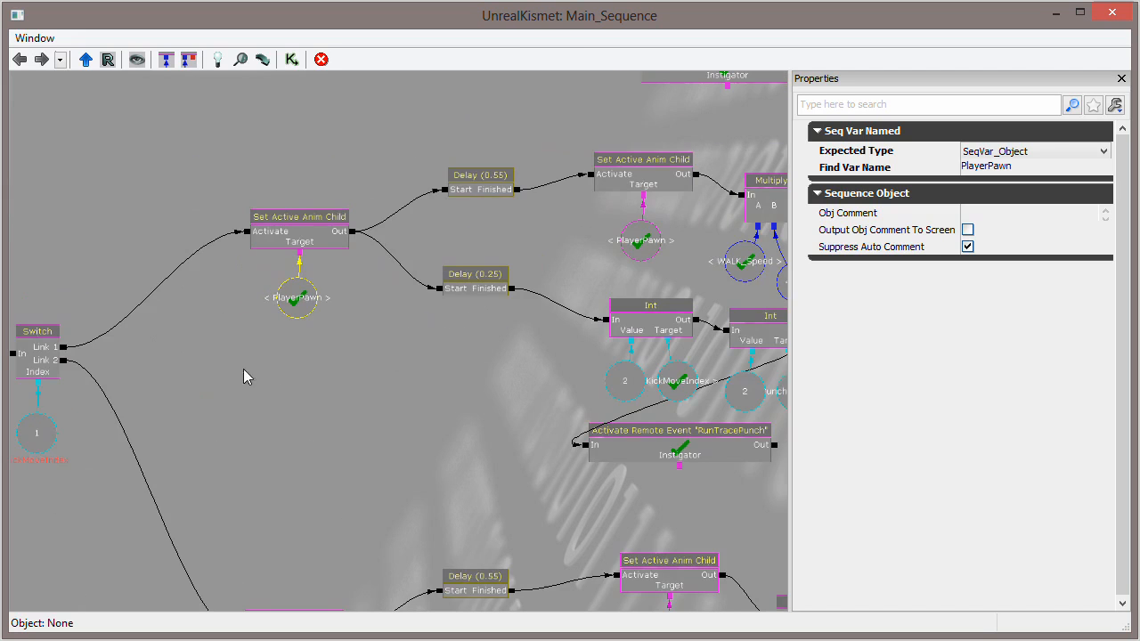
pyautogui.scroll(3, 315, 241)
pyautogui.moveTo(478, 214); pyautogui.dragTo(322, 242)
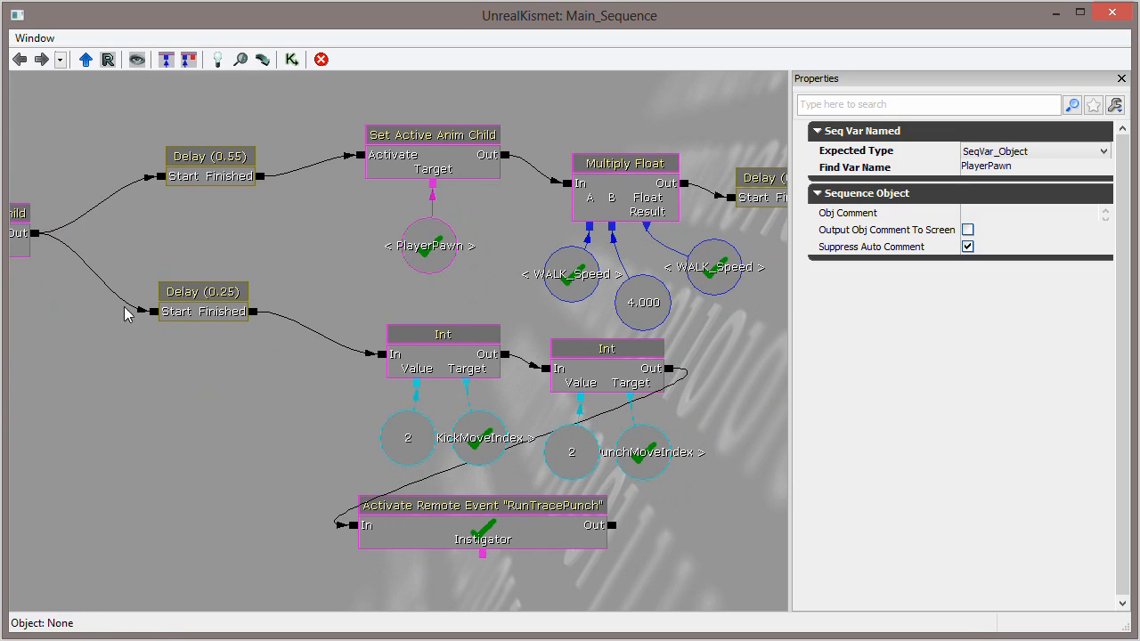
pyautogui.moveTo(213, 390); pyautogui.dragTo(290, 354)
pyautogui.moveTo(354, 285); pyautogui.dragTo(265, 254)
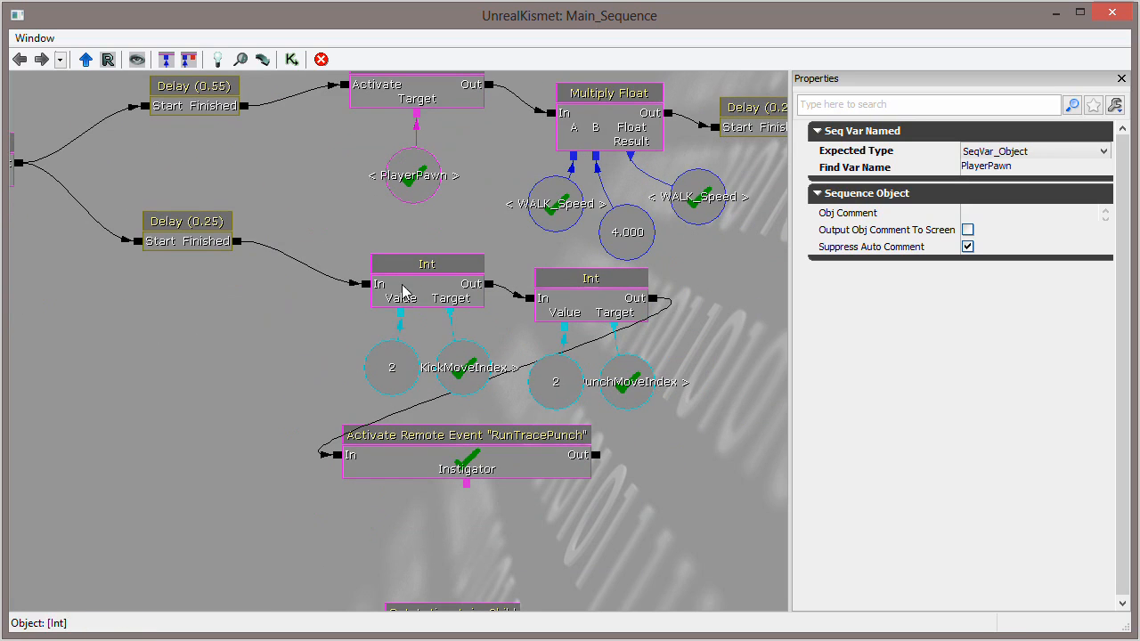
pyautogui.click(529, 449)
pyautogui.moveTo(361, 261); pyautogui.dragTo(329, 182)
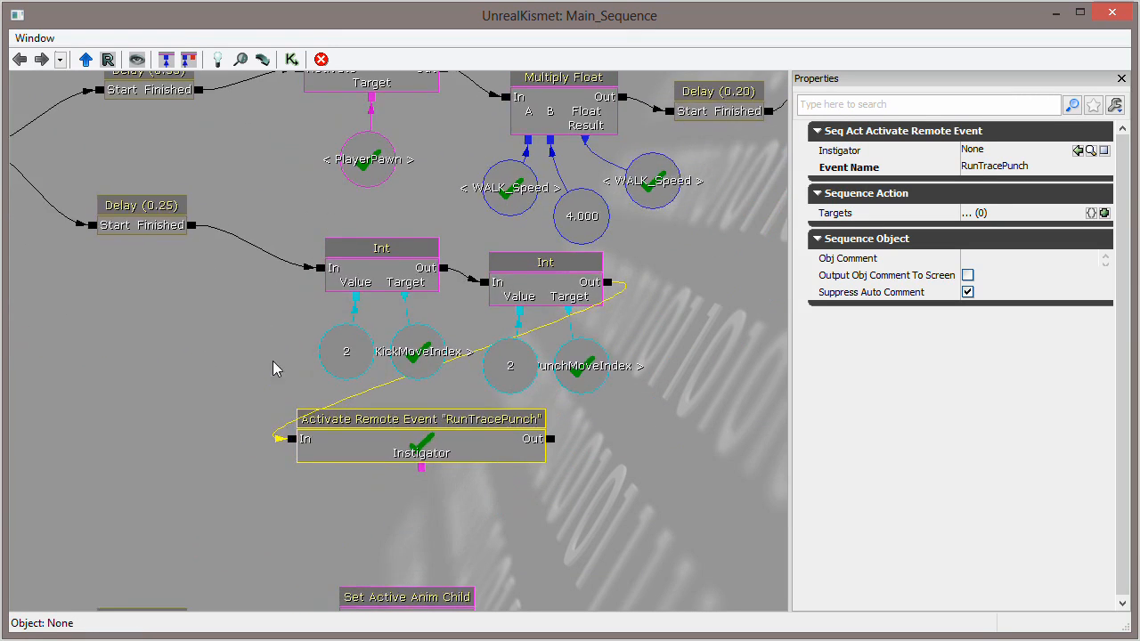
pyautogui.scroll(-4, 276, 270)
pyautogui.moveTo(268, 349); pyautogui.dragTo(294, 367)
pyautogui.scroll(2, 294, 370)
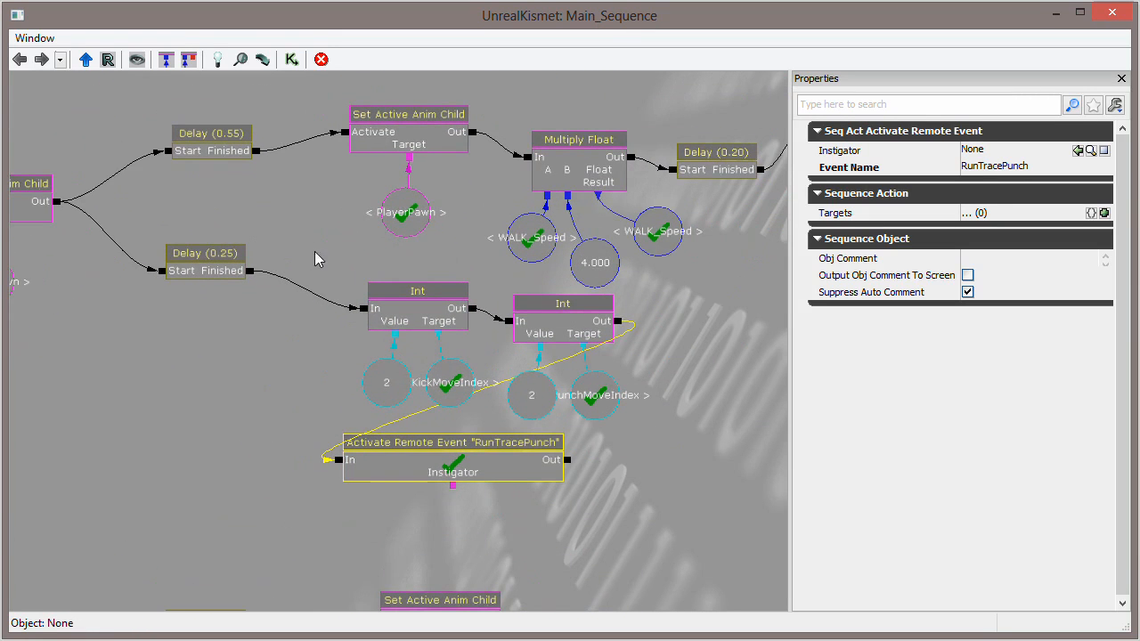
pyautogui.scroll(1, 307, 397)
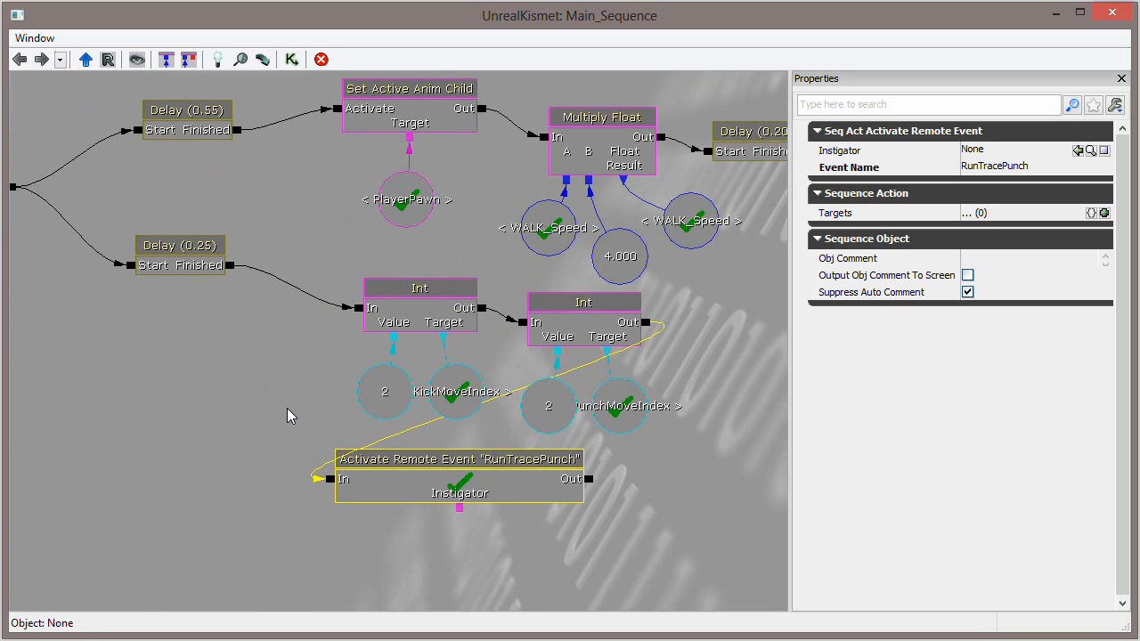
pyautogui.moveTo(294, 374); pyautogui.dragTo(282, 415)
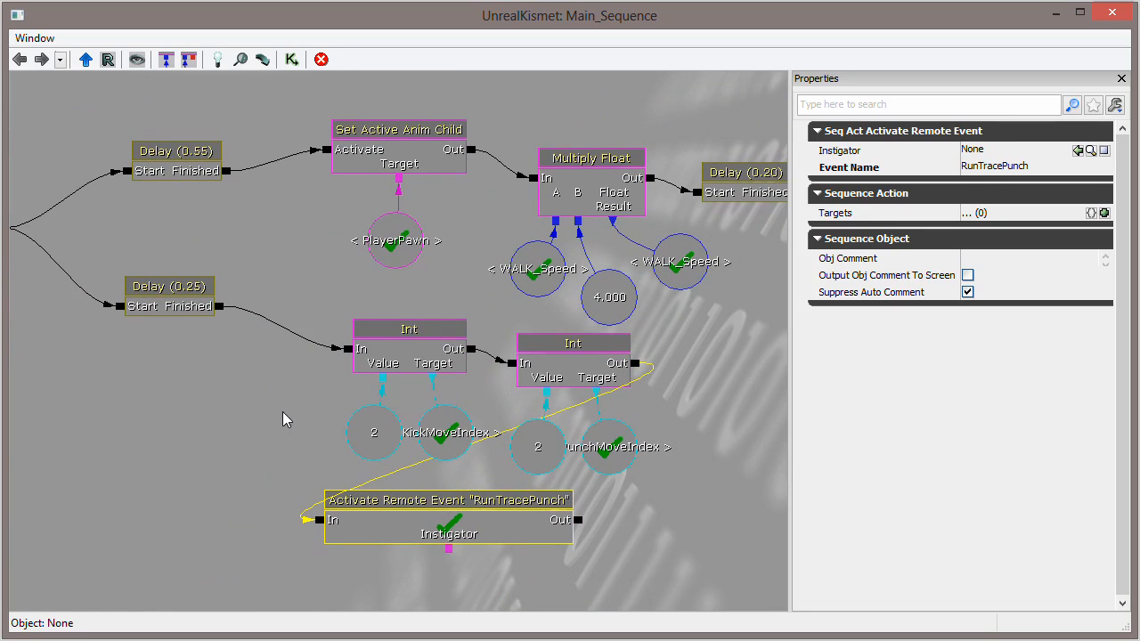
# - Review the first kick branch's Set Active Anim Child and Delay actions, highlighting them together, and inspect the starting action's settings
pyautogui.moveTo(285, 254); pyautogui.dragTo(127, 247)
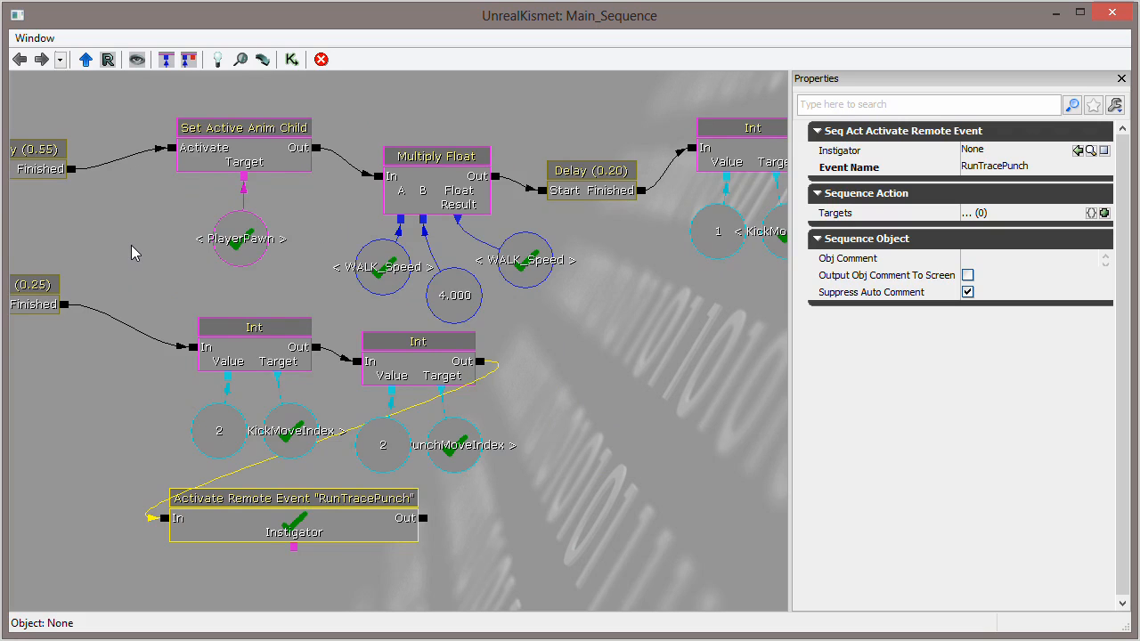
pyautogui.moveTo(149, 235)
pyautogui.mouseDown()
pyautogui.moveTo(145, 250)
pyautogui.moveTo(155, 243)
pyautogui.mouseUp()
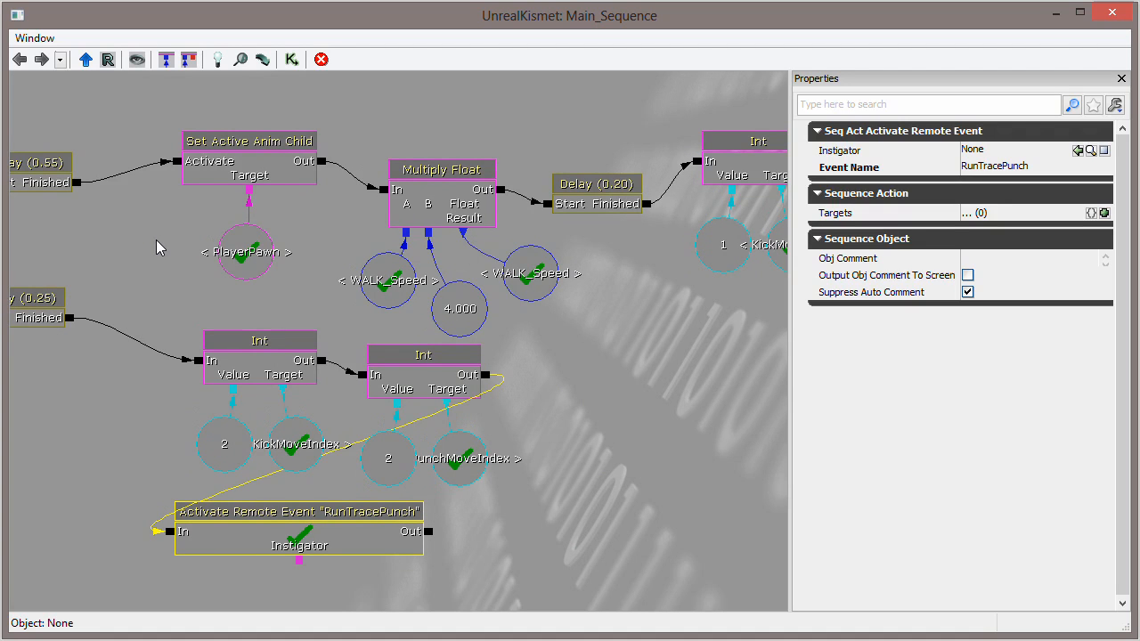
pyautogui.moveTo(159, 242); pyautogui.dragTo(519, 247)
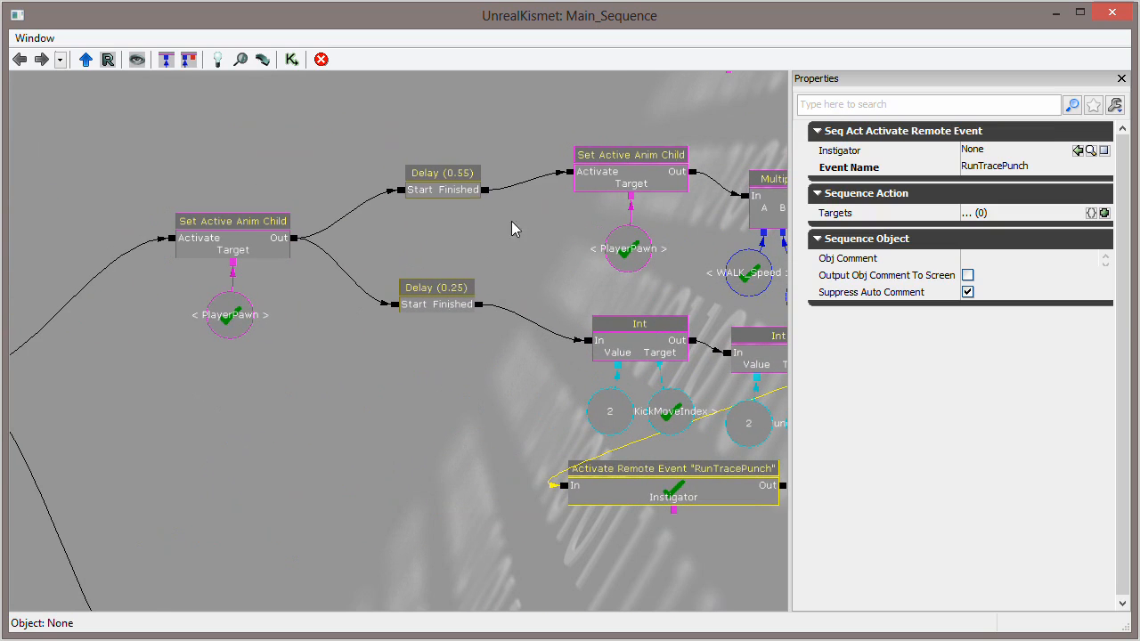
pyautogui.keyDown('ctrl'); pyautogui.keyDown('alt'); pyautogui.moveTo(488, 130); pyautogui.dragTo(295, 417); pyautogui.keyUp('alt'); pyautogui.keyUp('ctrl')
pyautogui.moveTo(551, 387); pyautogui.dragTo(186, 424)
pyautogui.moveTo(658, 344); pyautogui.dragTo(750, 340)
pyautogui.moveTo(348, 252); pyautogui.dragTo(404, 242)
pyautogui.keyDown('ctrl'); pyautogui.keyDown('alt'); pyautogui.moveTo(514, 218); pyautogui.dragTo(535, 277); pyautogui.keyUp('alt'); pyautogui.keyUp('ctrl')
pyautogui.keyDown('ctrl'); pyautogui.keyDown('alt'); pyautogui.moveTo(97, 146); pyautogui.dragTo(383, 417); pyautogui.keyUp('alt'); pyautogui.keyUp('ctrl')
pyautogui.moveTo(323, 395); pyautogui.dragTo(387, 374)
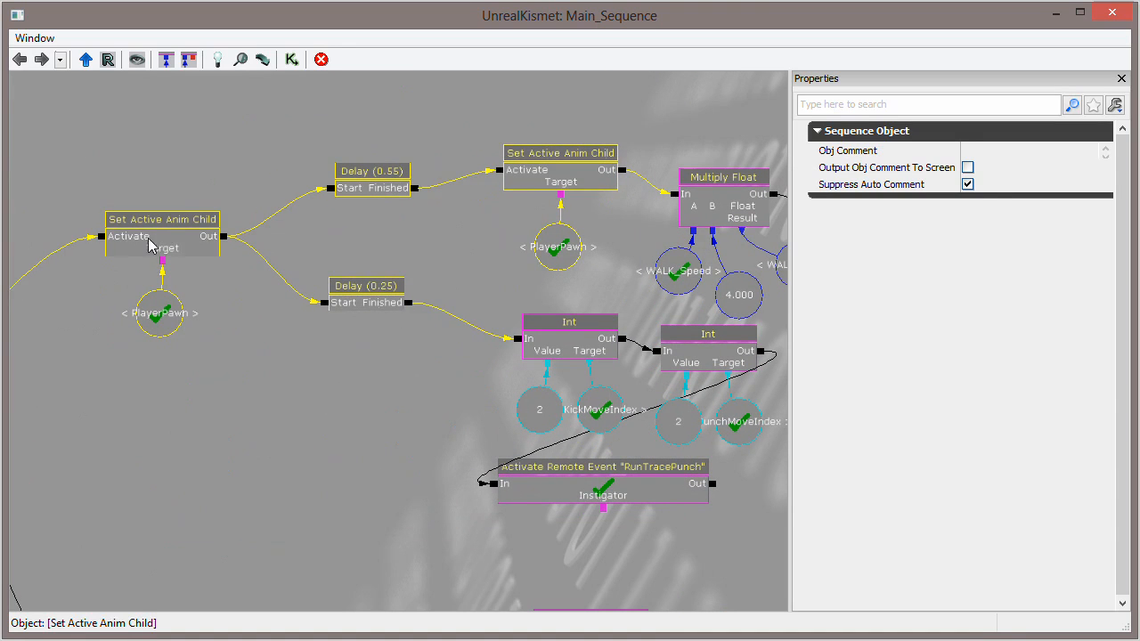
pyautogui.click(178, 248)
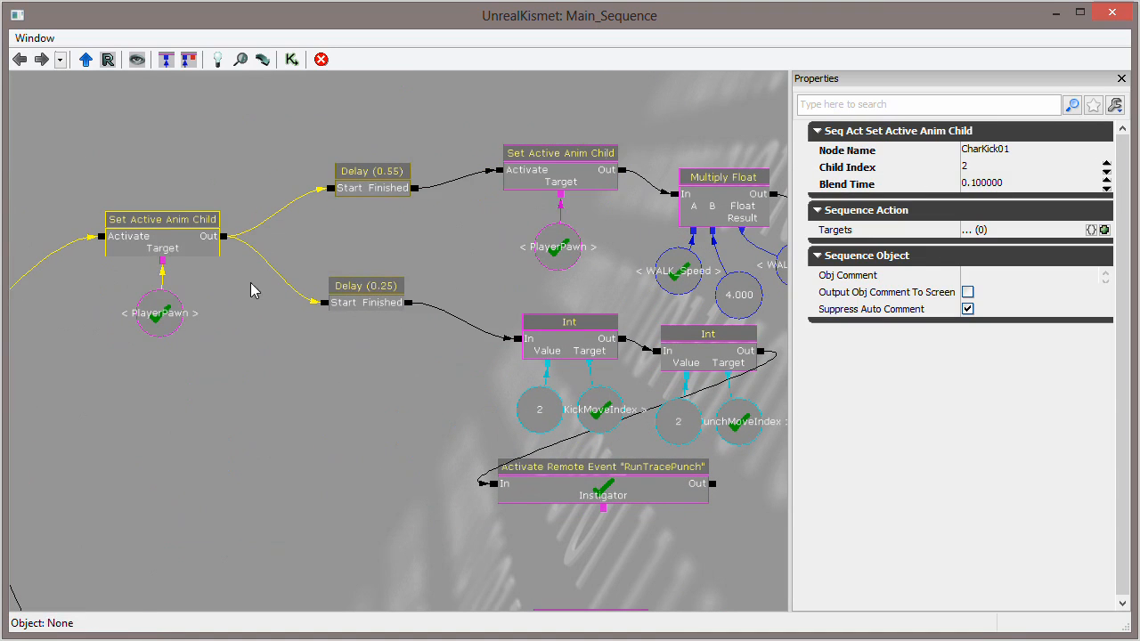
# - Compare the input settings of the two Key/Button Pressed events that start the attack sequences
pyautogui.scroll(-8, 348, 339)
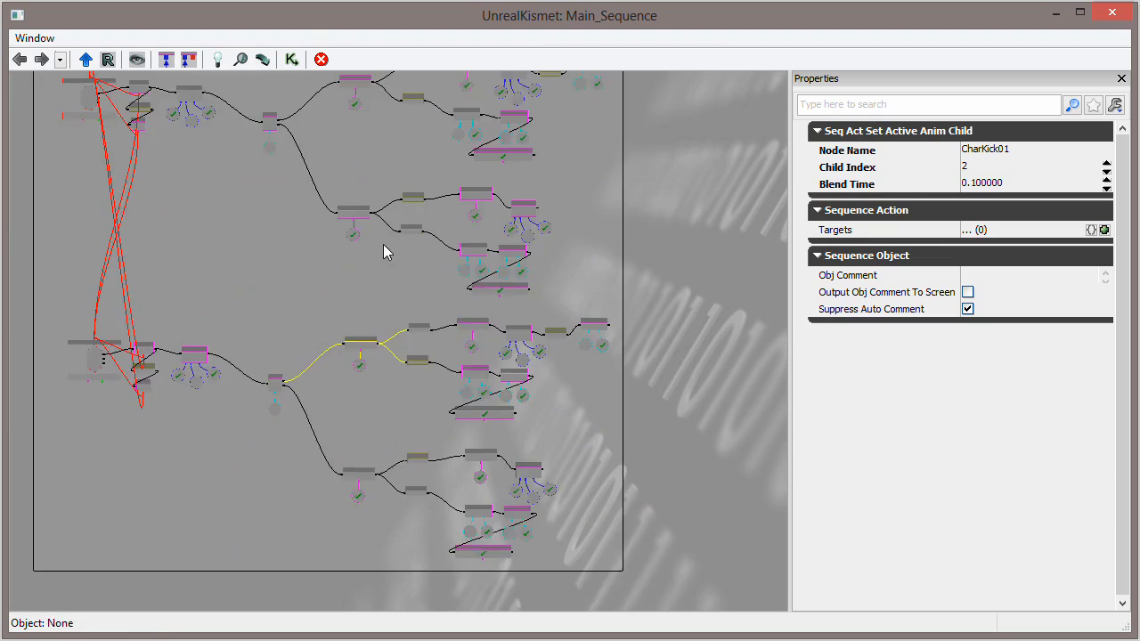
pyautogui.moveTo(434, 435); pyautogui.dragTo(448, 463)
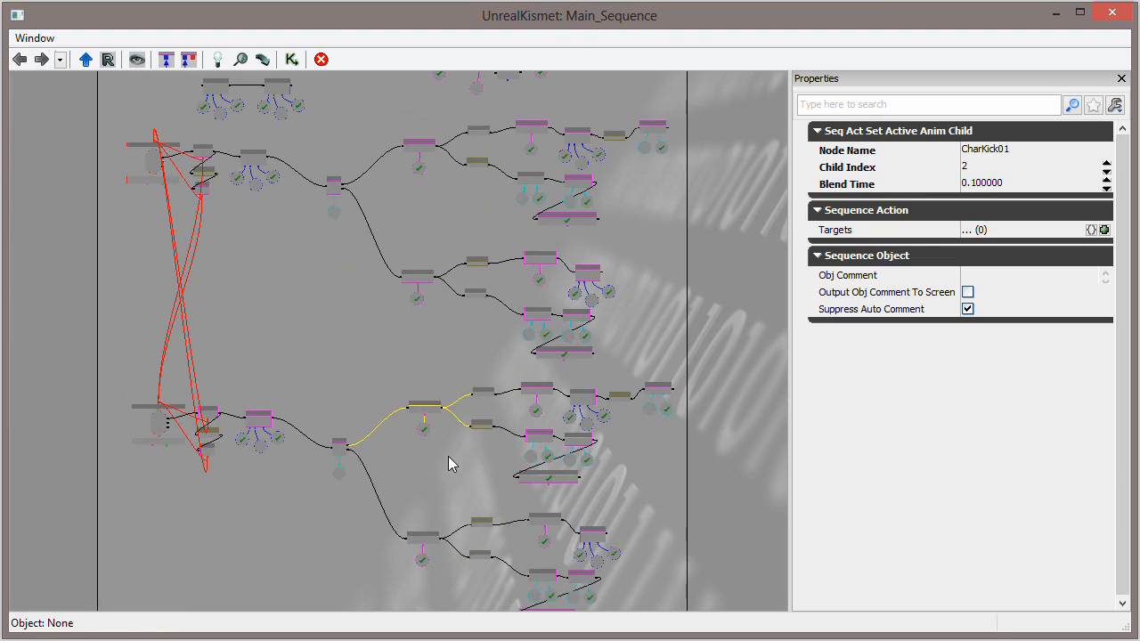
pyautogui.click(157, 168)
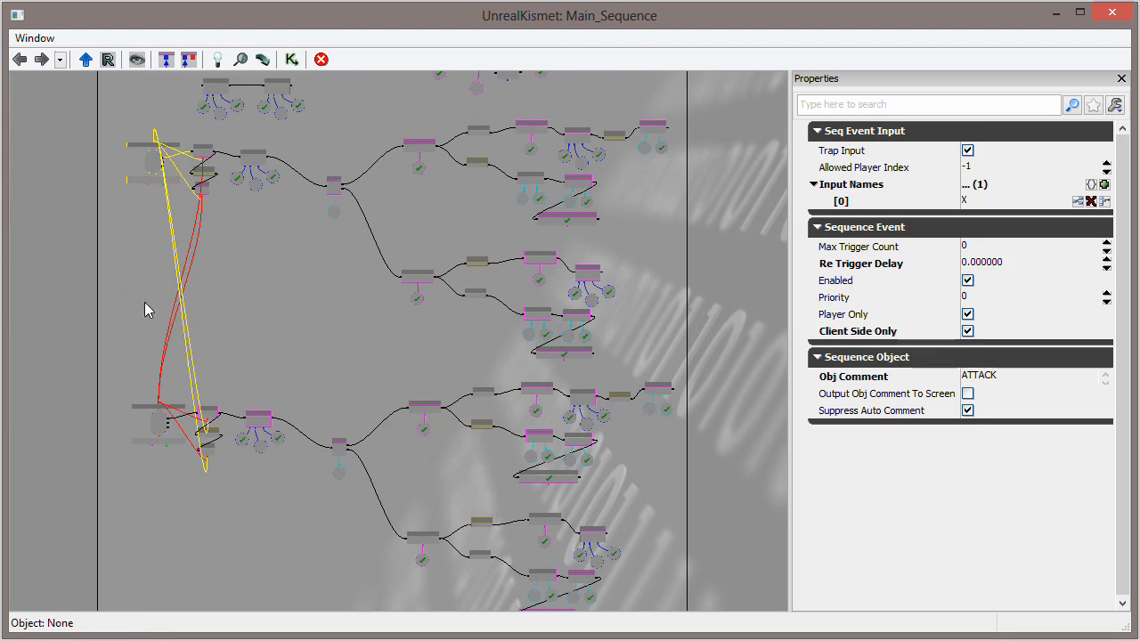
pyautogui.click(158, 425)
pyautogui.moveTo(341, 334); pyautogui.dragTo(300, 371)
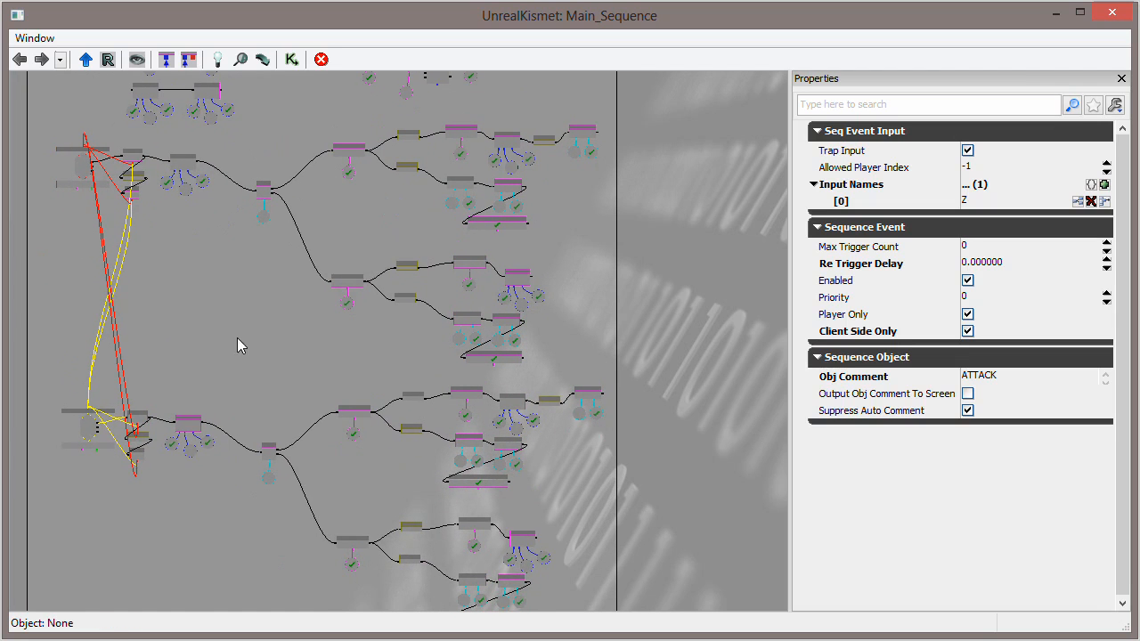
pyautogui.moveTo(249, 321); pyautogui.dragTo(256, 321)
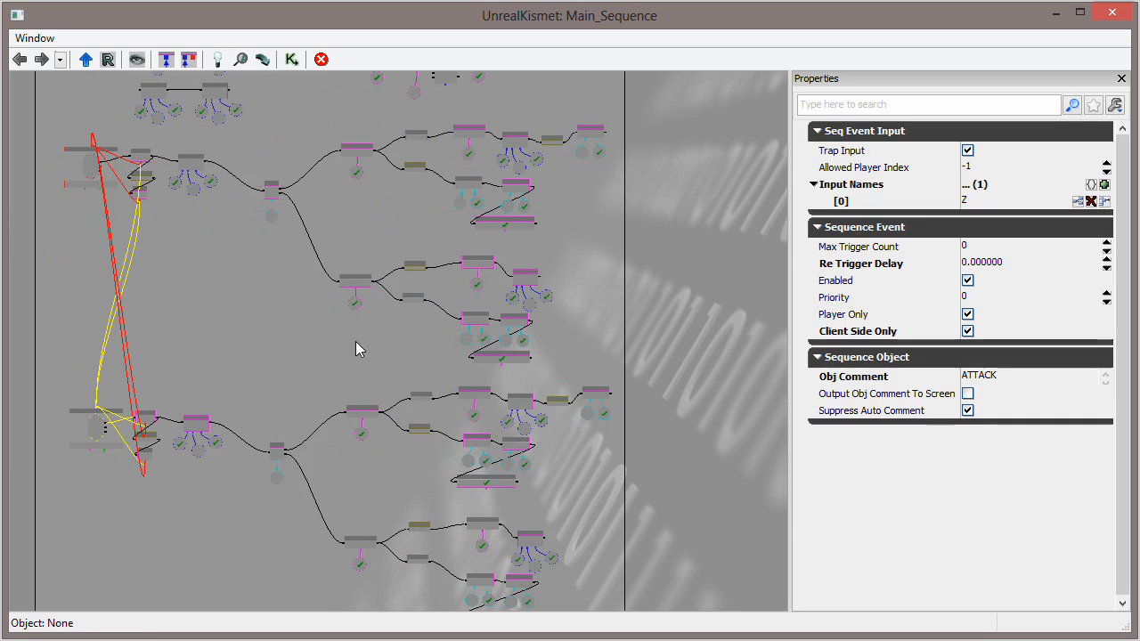
pyautogui.moveTo(361, 341); pyautogui.dragTo(281, 292)
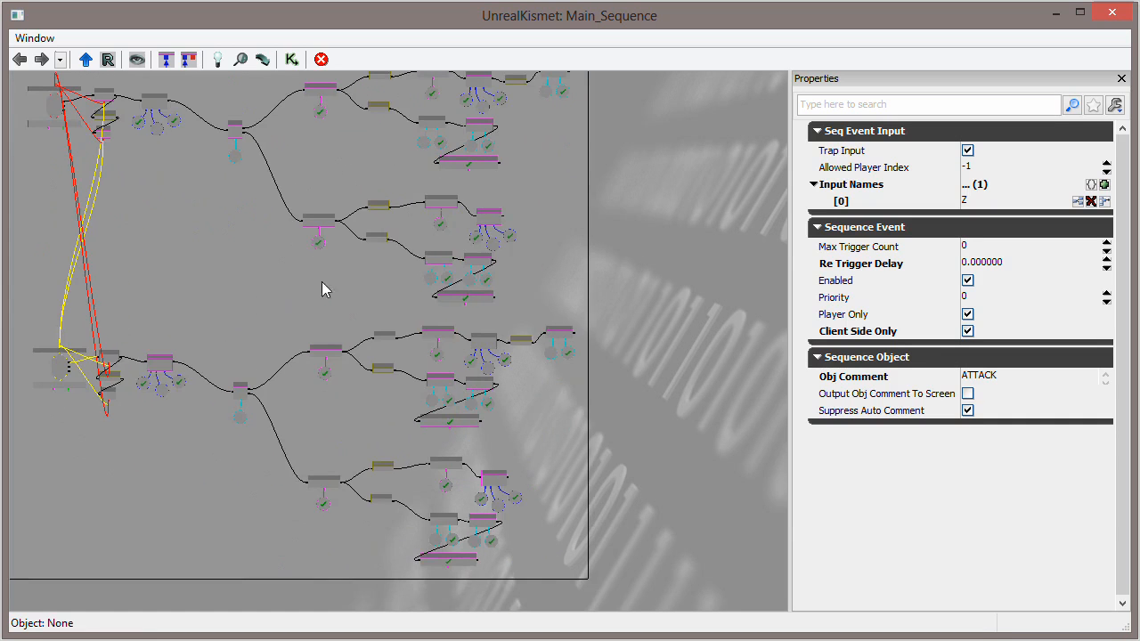
# - Check the node name, child index and blend time of the Set Active Anim Child that starts the first kick branch
pyautogui.moveTo(371, 413); pyautogui.dragTo(318, 394)
pyautogui.scroll(3, 318, 394)
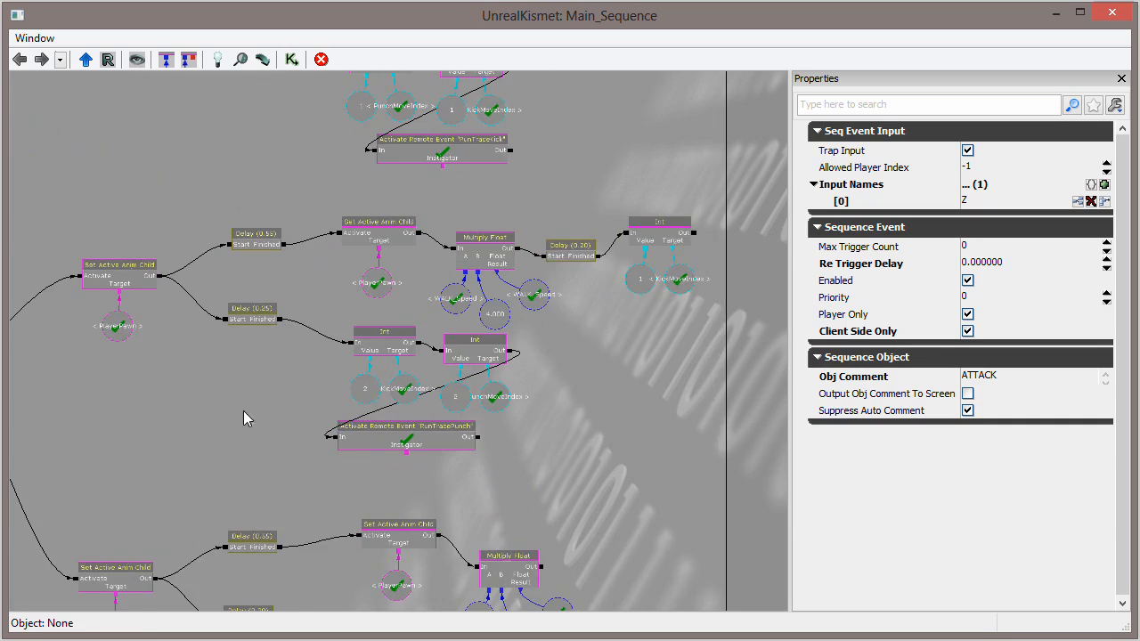
pyautogui.moveTo(244, 417); pyautogui.dragTo(369, 400)
pyautogui.scroll(4, 369, 399)
pyautogui.moveTo(275, 380); pyautogui.dragTo(334, 421)
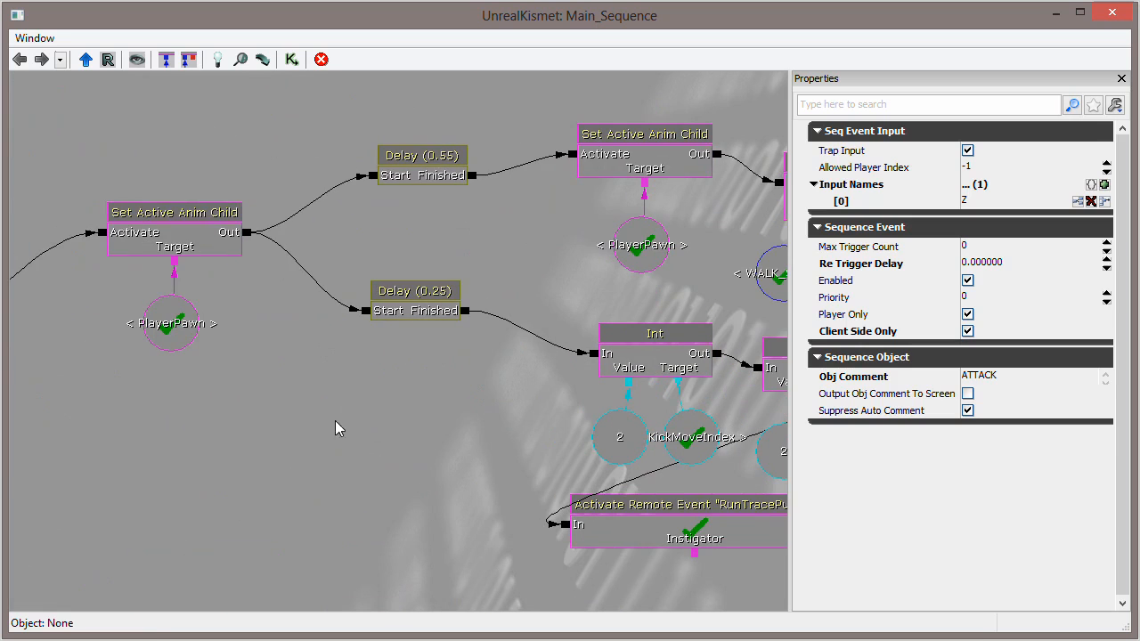
pyautogui.click(169, 239)
pyautogui.moveTo(246, 449); pyautogui.dragTo(192, 477)
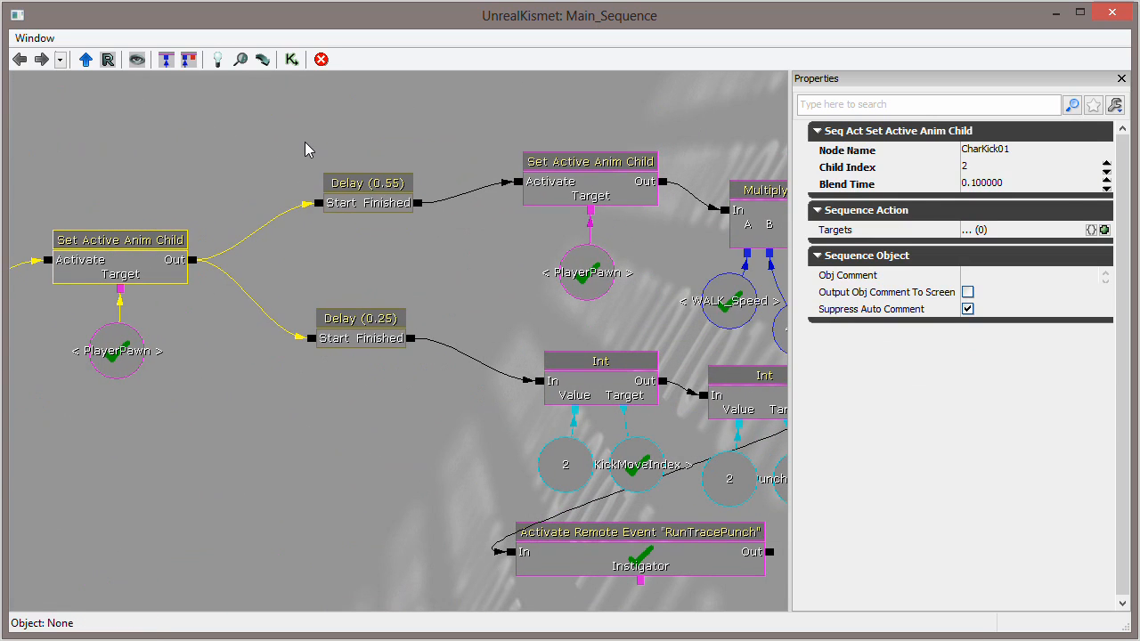
# - Inspect the Delay (0.55) and the Child Index of the Set Active Anim Child it triggers, within the whole kick sequence
pyautogui.keyDown('ctrl'); pyautogui.keyDown('alt'); pyautogui.moveTo(270, 142); pyautogui.dragTo(375, 263); pyautogui.keyUp('alt'); pyautogui.keyUp('ctrl')
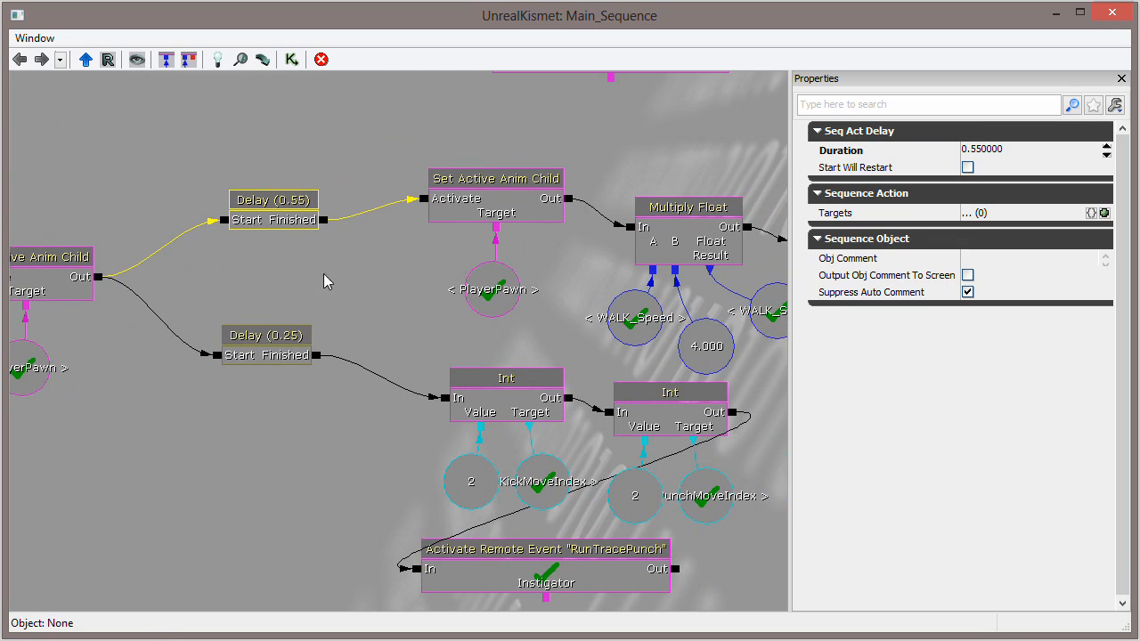
pyautogui.click(454, 218)
pyautogui.moveTo(367, 285); pyautogui.dragTo(198, 336)
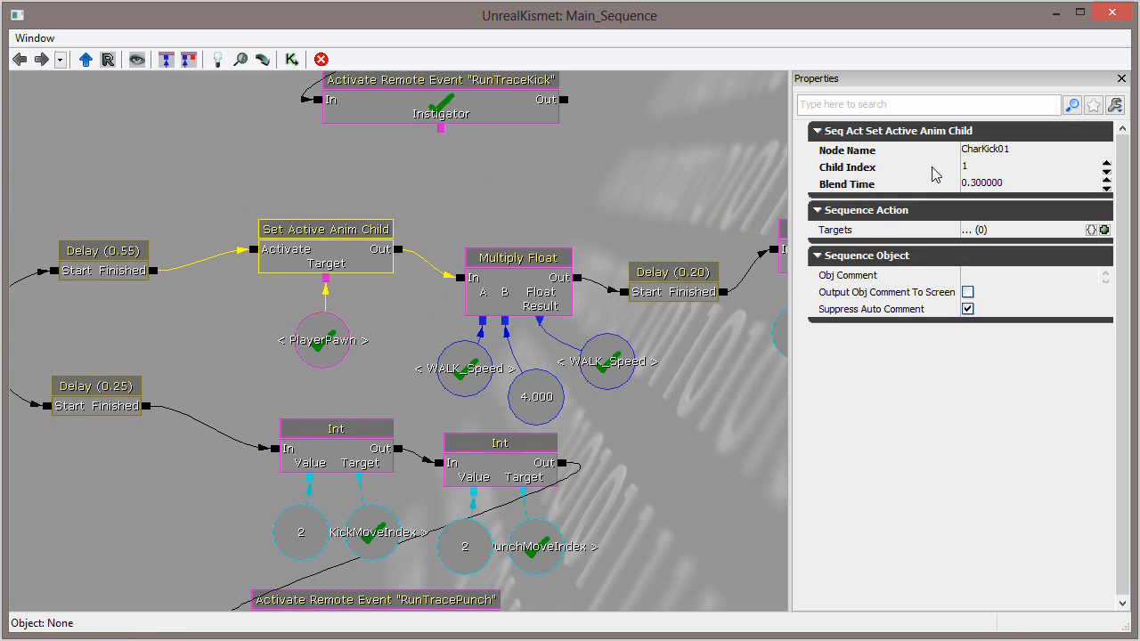
pyautogui.click(980, 170)
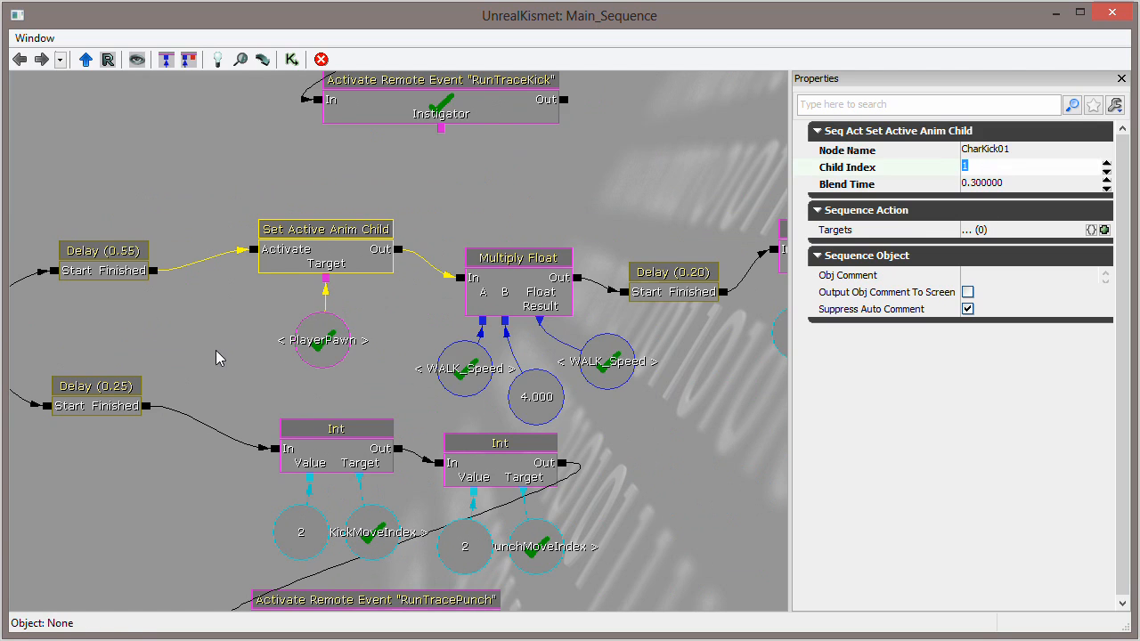
pyautogui.scroll(-5, 220, 348)
pyautogui.moveTo(222, 345); pyautogui.dragTo(437, 262)
pyautogui.moveTo(369, 299); pyautogui.dragTo(518, 317)
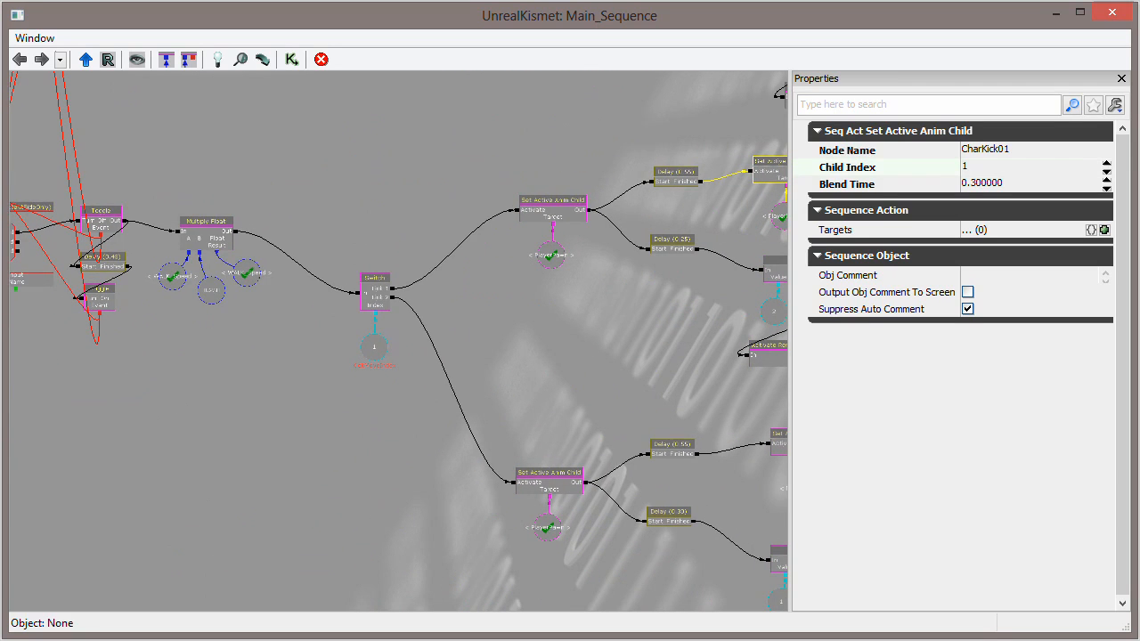